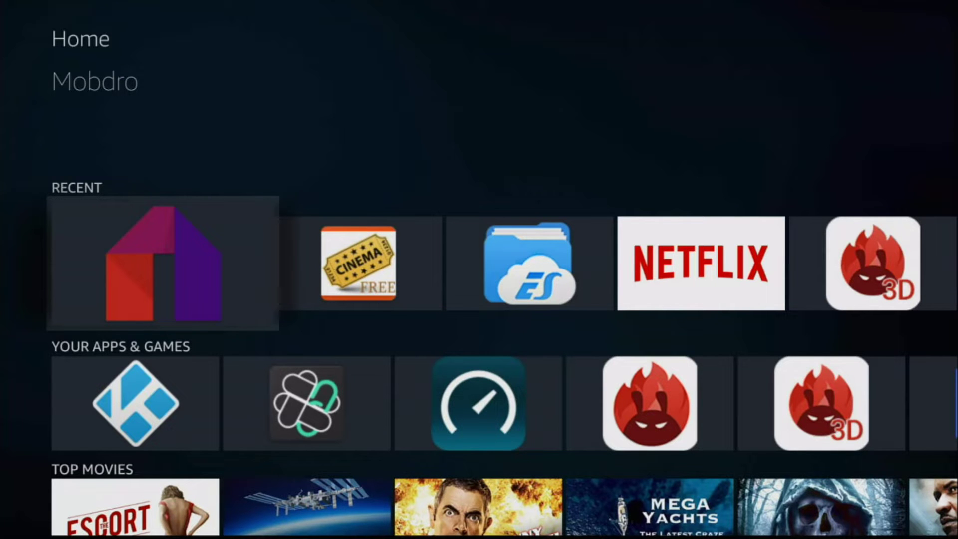
Open Mouse Toggle for Fire TV from the recent apps to check its settings and status, and return to the home screen.
key("Down")
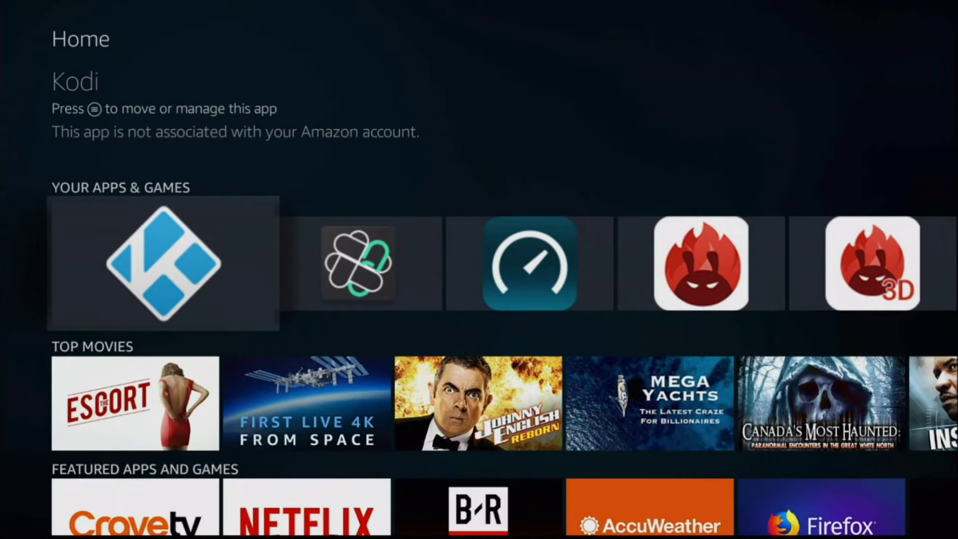
key("Up")
key("Right")
key("Right")
key("Right")
key("Right")
key("Right")
key("Right")
key("Right")
key("Right")
key("Right")
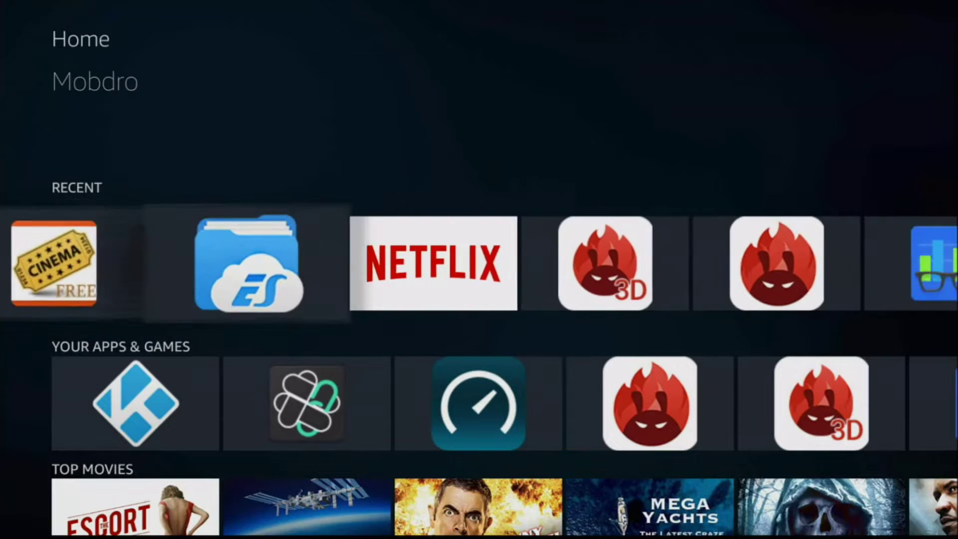
key("Right")
key("Right")
key("Right")
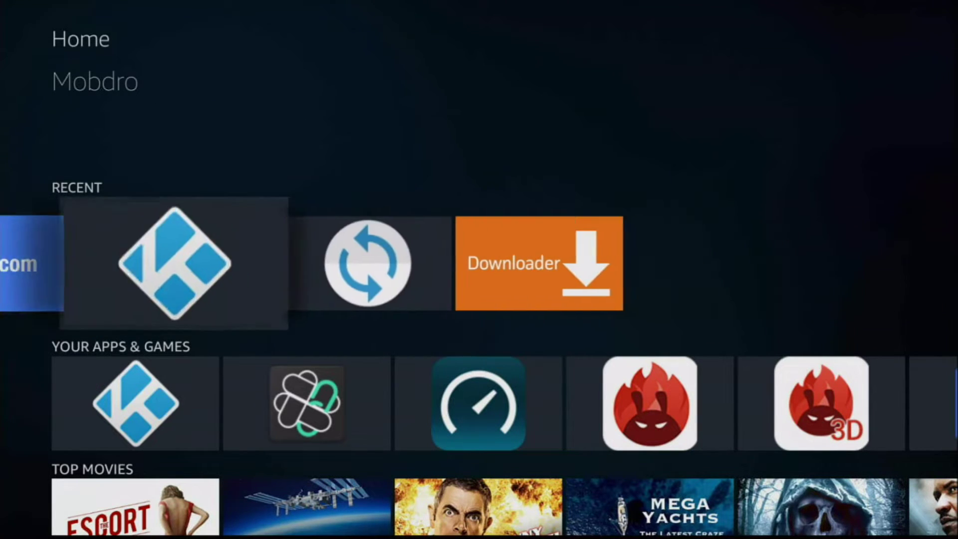
key("Return")
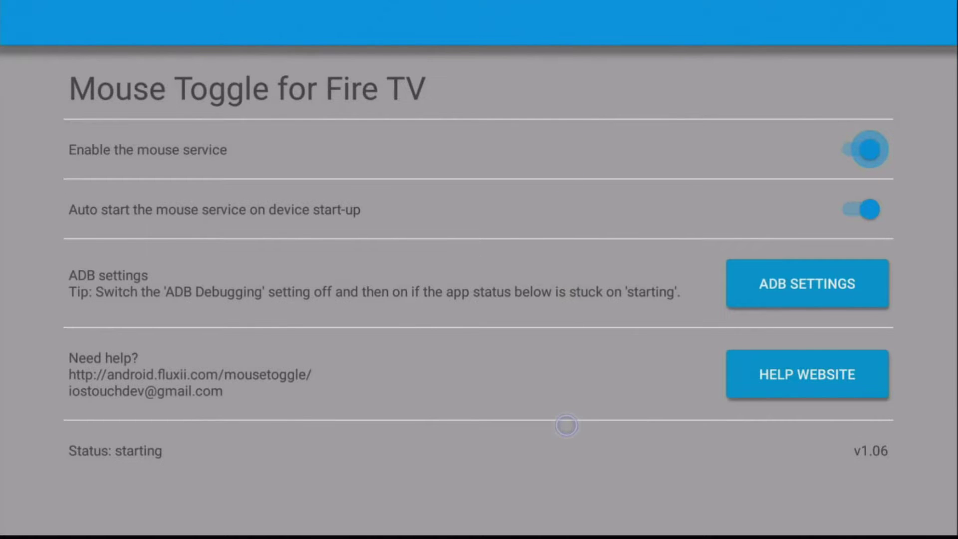
key("Escape")
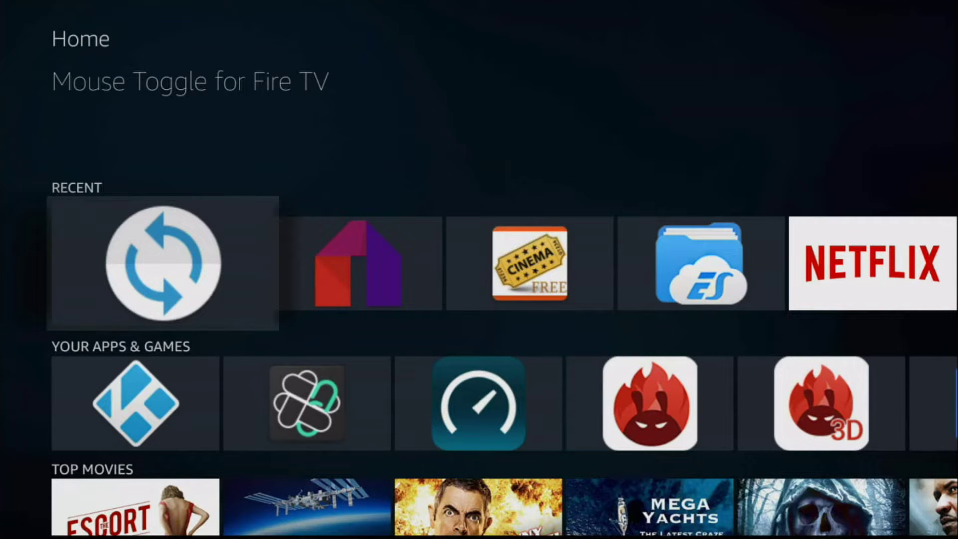
Open the Downloader app from Your Apps & Games.
key("Down")
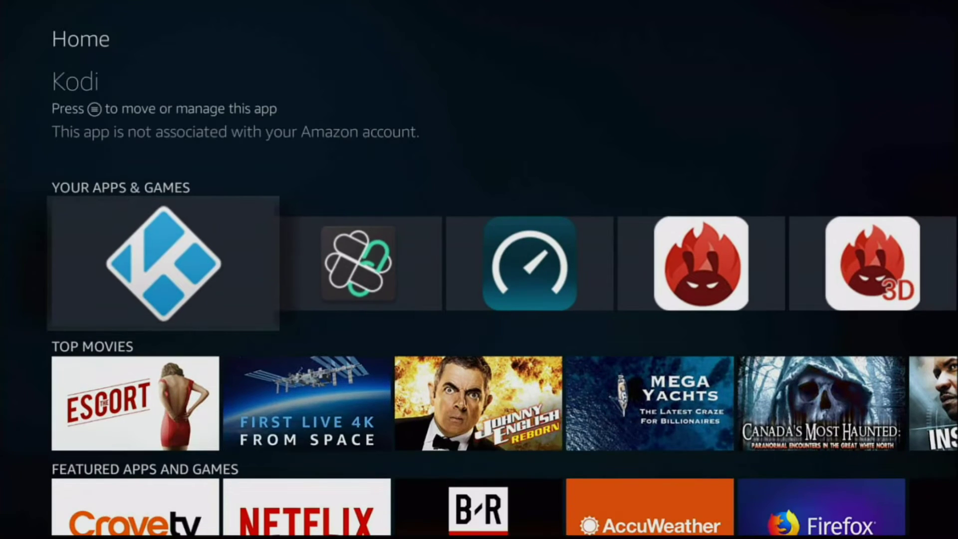
key("Right")
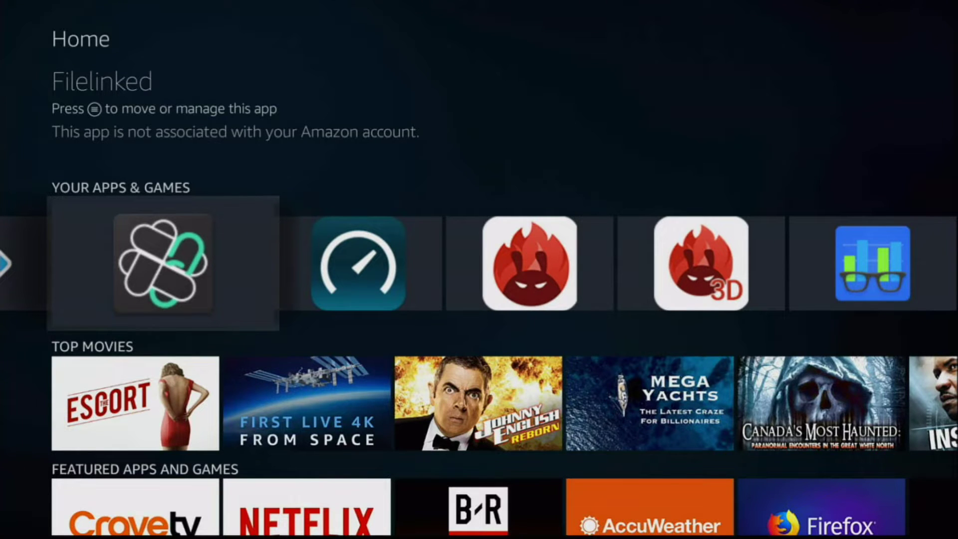
key("Right")
key("Right")
key("Right")
key("Right")
key("Right")
key("Right")
key("Right")
key("Right")
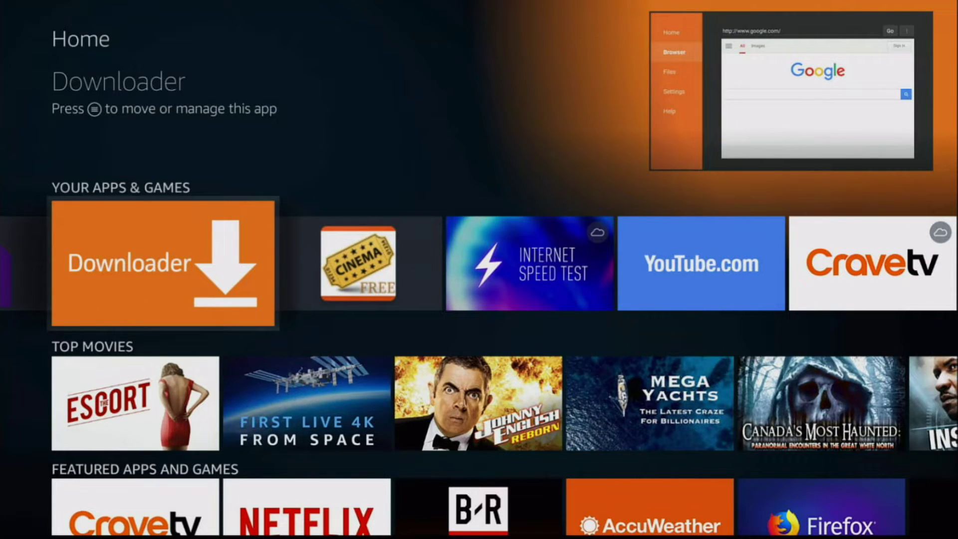
key("Return")
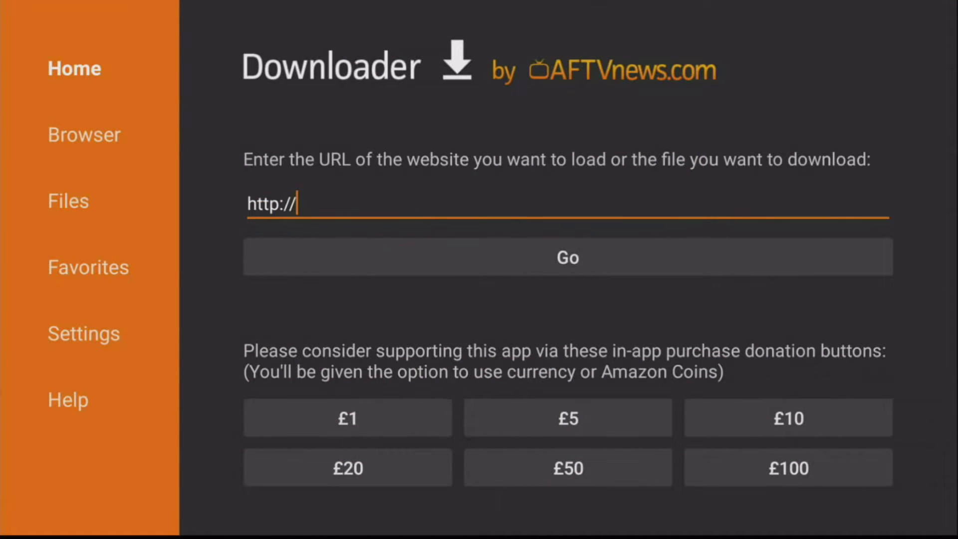
key("Return")
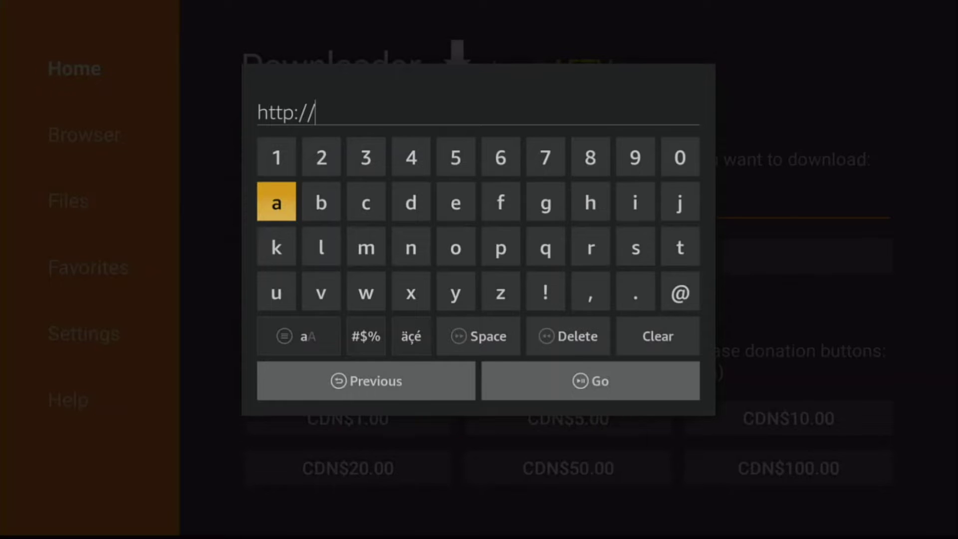
key("Right")
key("Right")
key("Right")
key("Right")
key("Right")
key("Right")
key("Return")
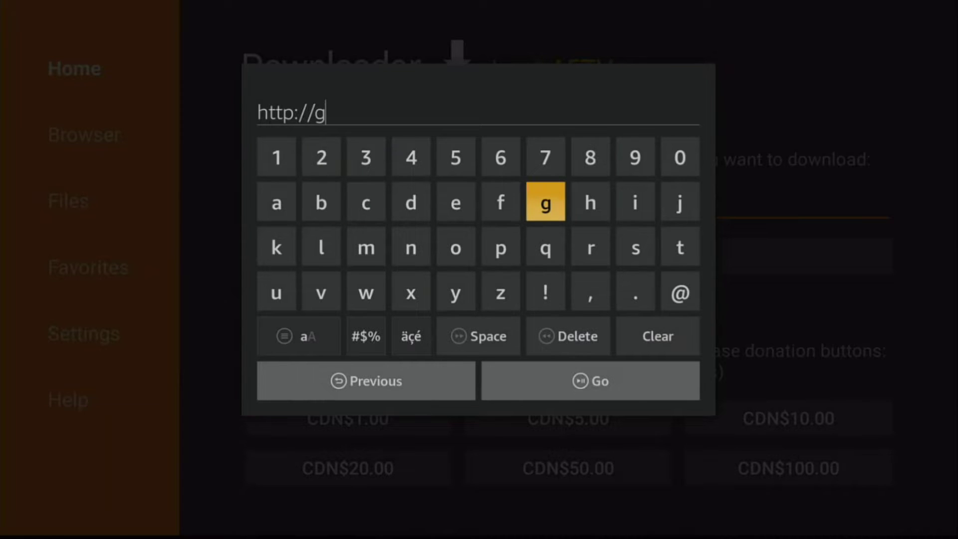
key("Left")
key("Left")
key("Left")
key("Left")
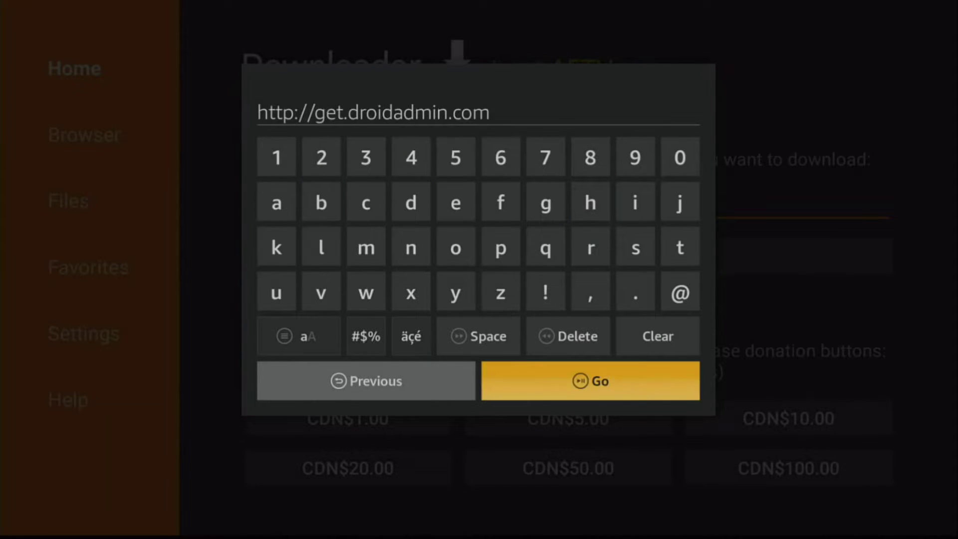
key("Return")
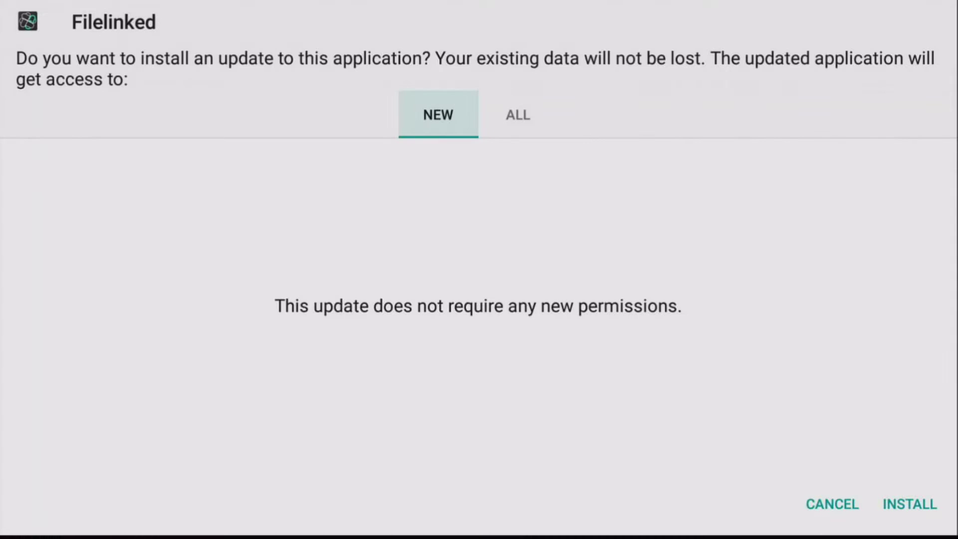
Review all permissions of the Filelinked update and install it.
key("Right")
key("Down")
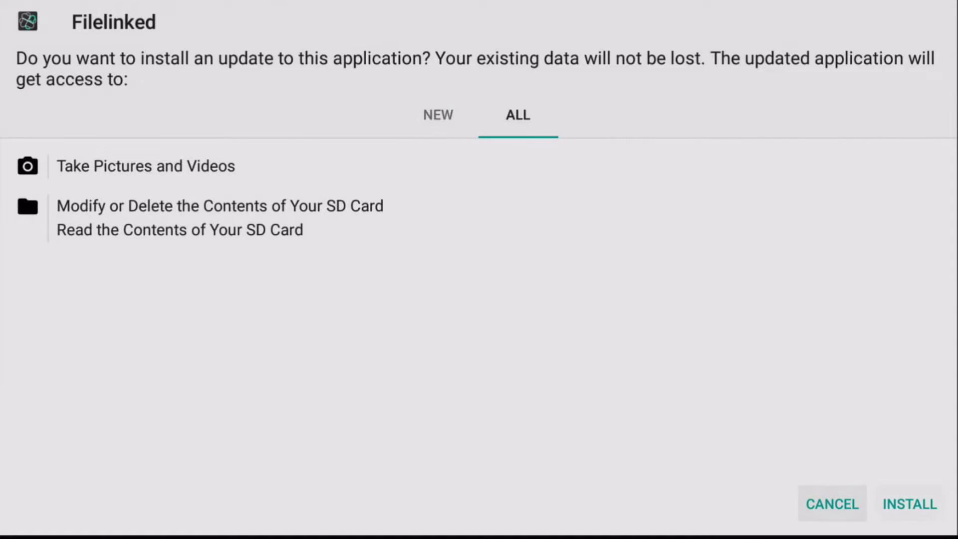
key("Right")
key("Return")
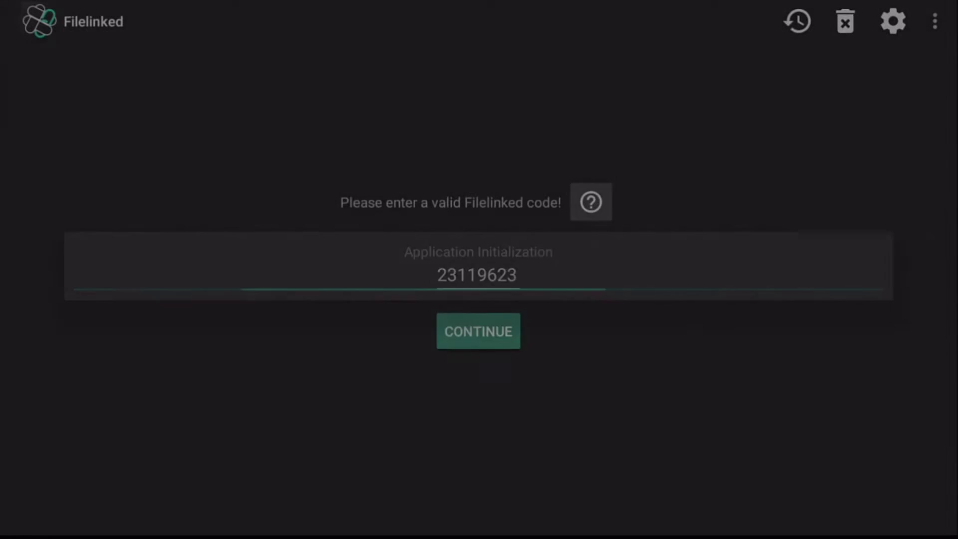
Load the APK list for the Filelinked code already filled in and dismiss the newsletter offer.
key("Up")
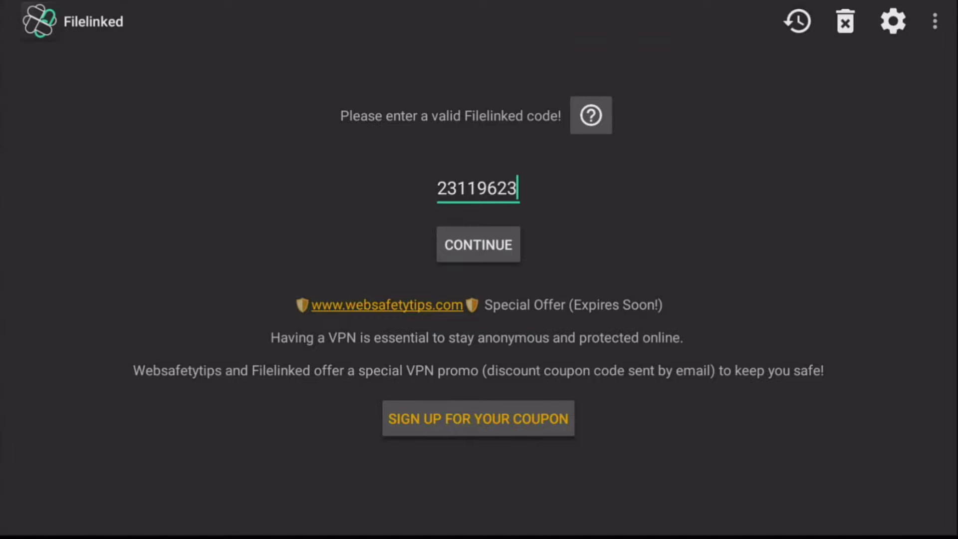
key("Down")
key("Return")
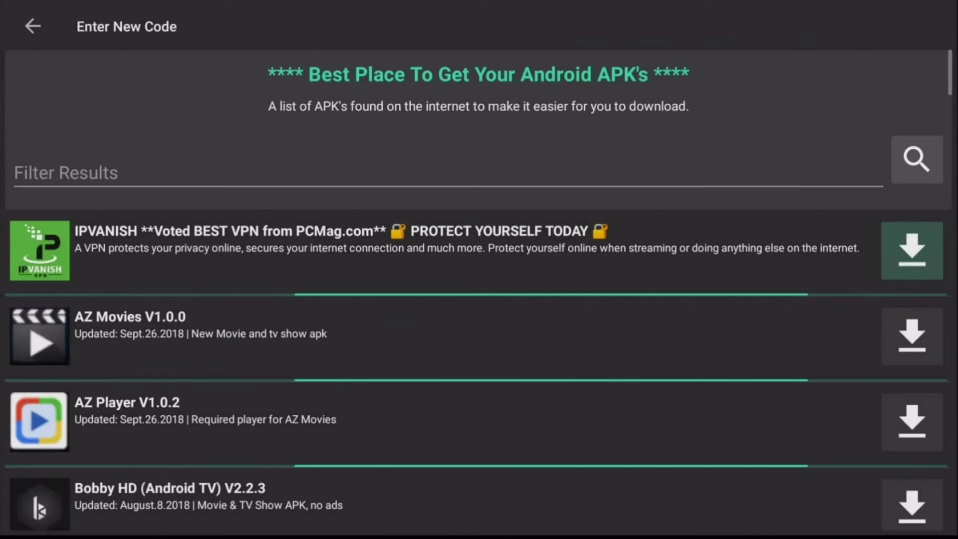
key("Return")
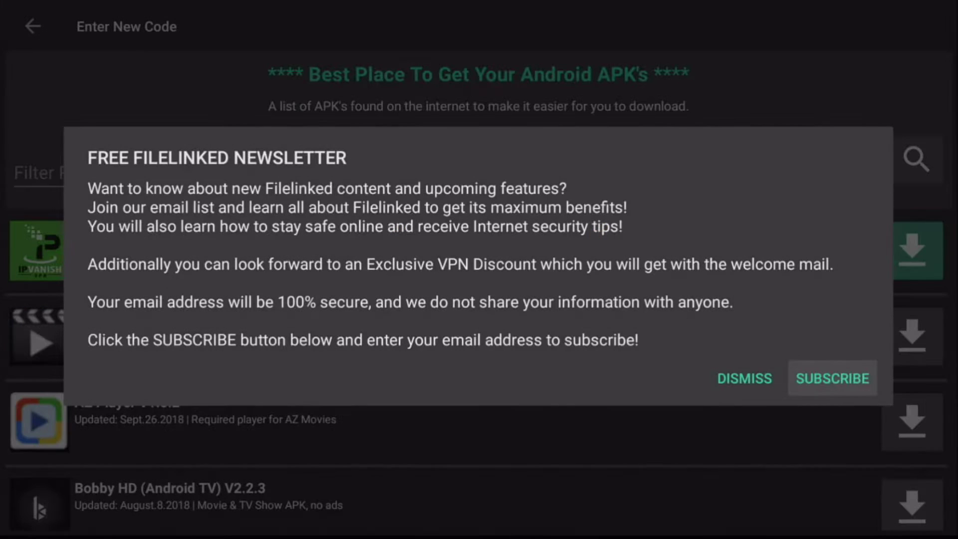
key("Left")
key("Return")
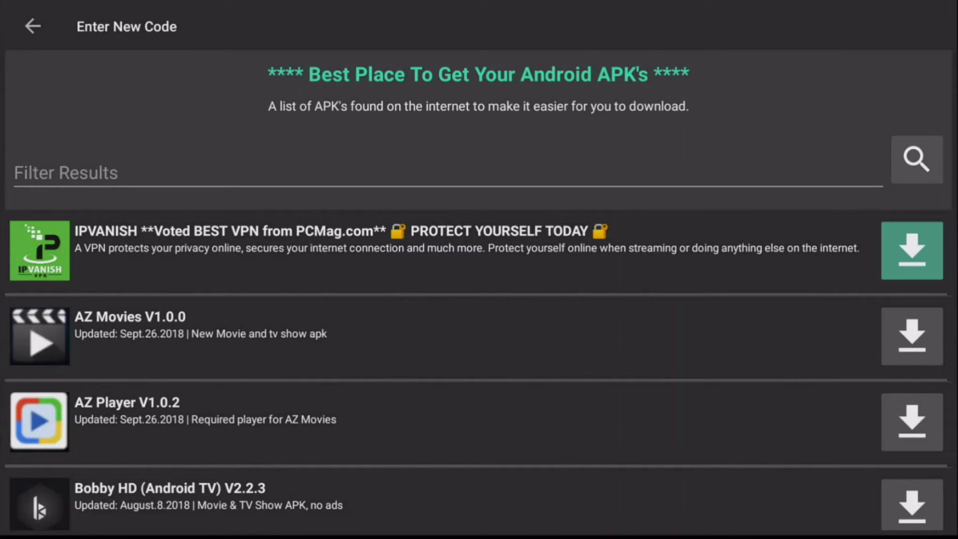
Find Mouse Toggle for Fire TV V1.06 in the APK list and download it.
key("Down")
key("Down")
key("Down")
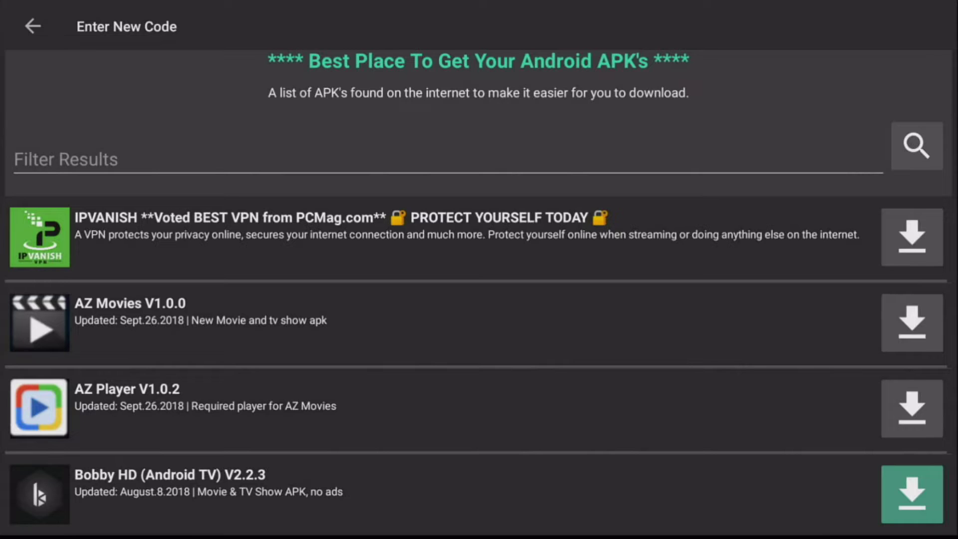
key("Up")
key("Up")
key("Up")
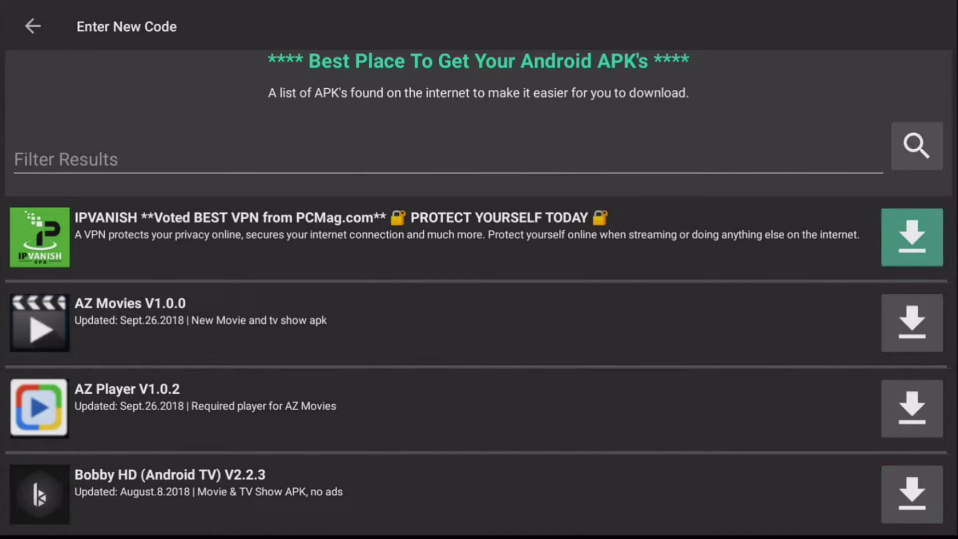
key("Down")
key("Down")
key("Down")
key("Down")
key("Down")
key("Down")
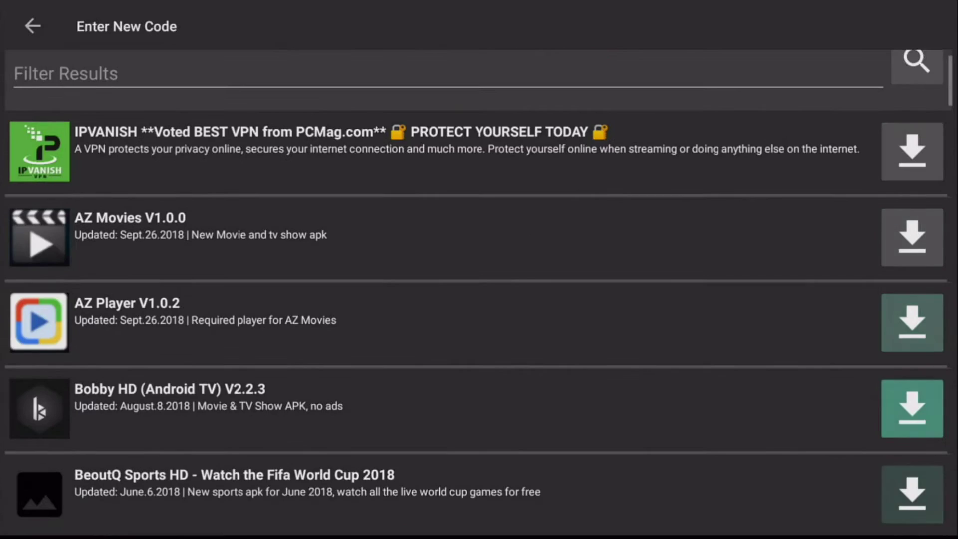
key("Down")
key("Down")
key("Down")
key("Down")
key("Down")
key("Down")
key("Down")
key("Down")
key("Down")
key("Down")
key("Down")
key("Down")
key("Down")
key("Down")
key("Down")
key("Down")
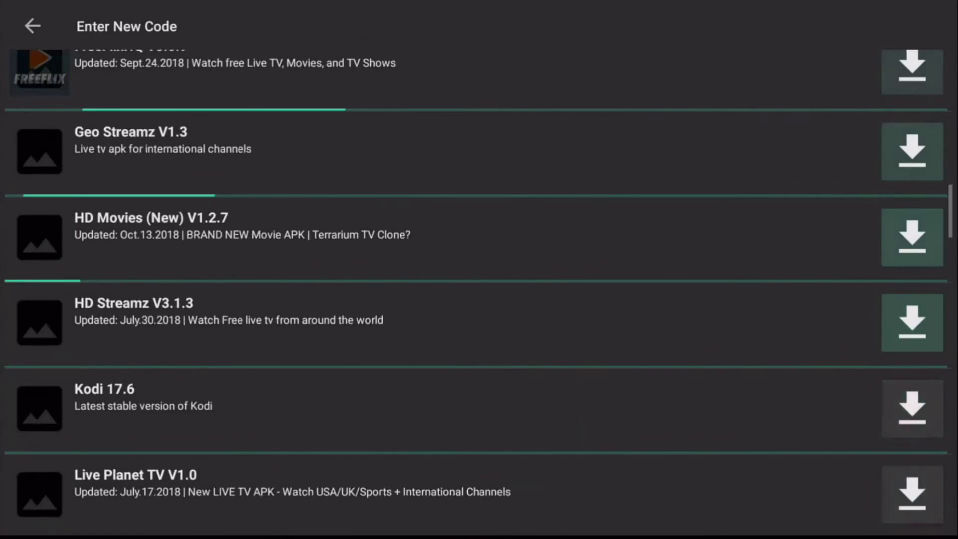
key("Down")
key("Down")
key("Down")
key("Down")
key("Down")
key("Down")
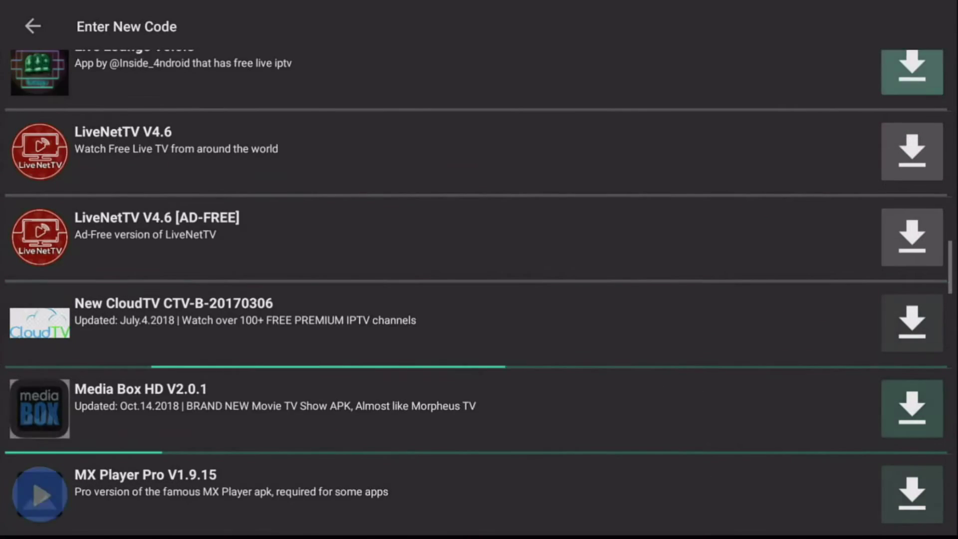
key("Down")
key("Down")
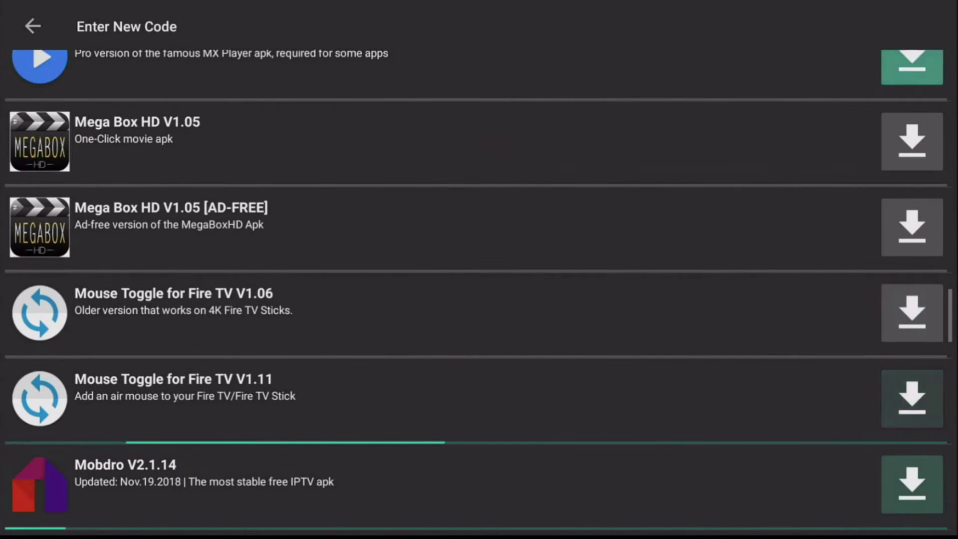
key("Up")
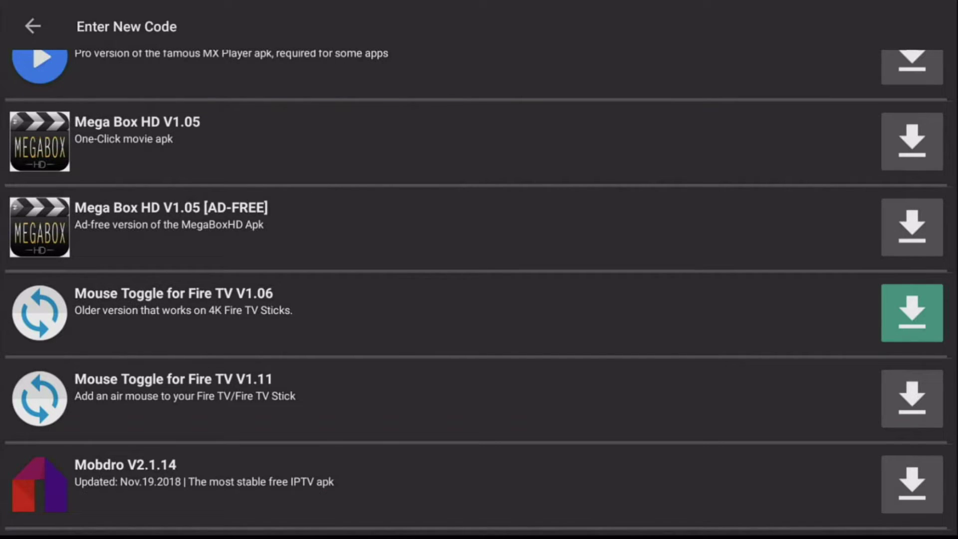
key("Return")
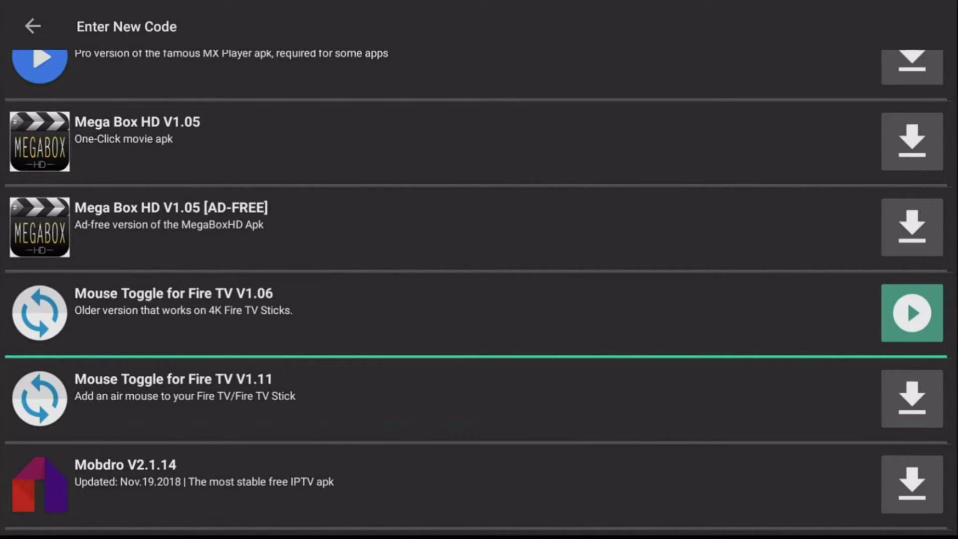
Open the downloaded Mouse Toggle for Fire TV V1.06 package and return to Filelinked's code entry page.
key("Return")
key("Right")
key("Escape")
key("Return")
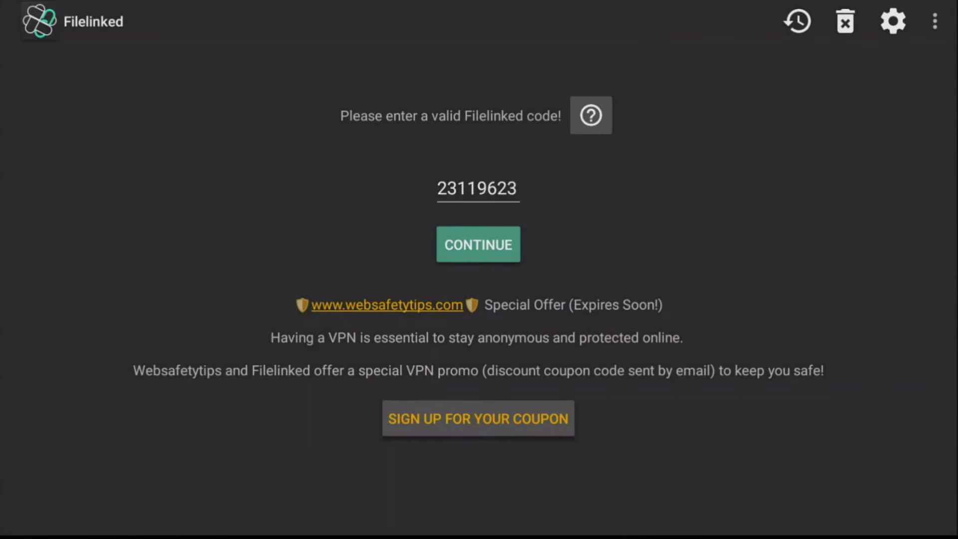
Delete Filelinked's downloaded files and exit through Downloader to the Fire TV home screen.
key("Up")
key("Up")
key("Up")
key("Right")
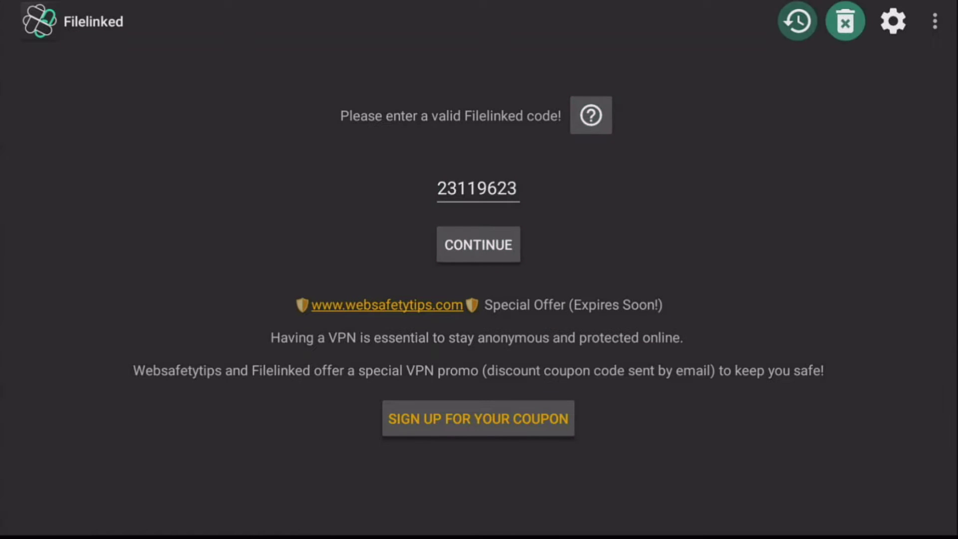
key("Return")
key("Return")
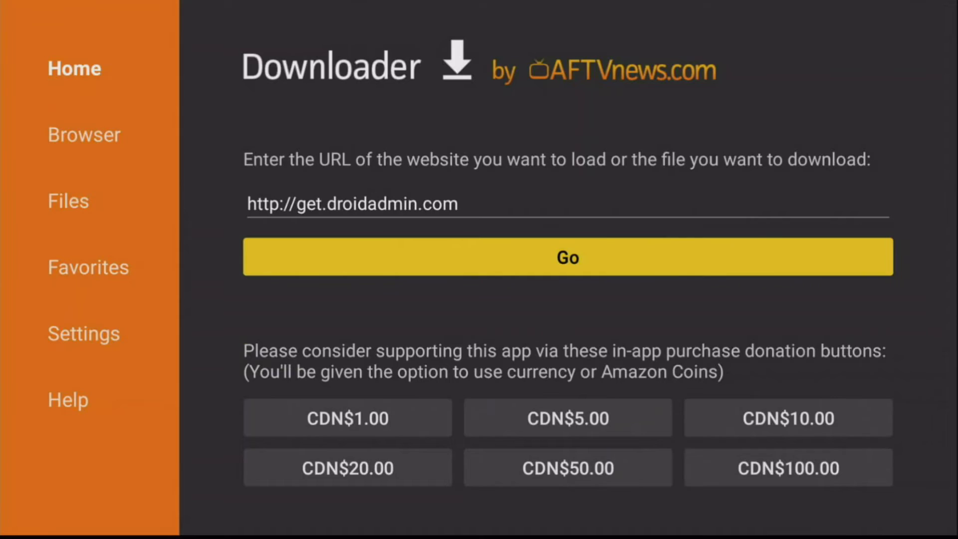
key("Escape")
key("Escape")
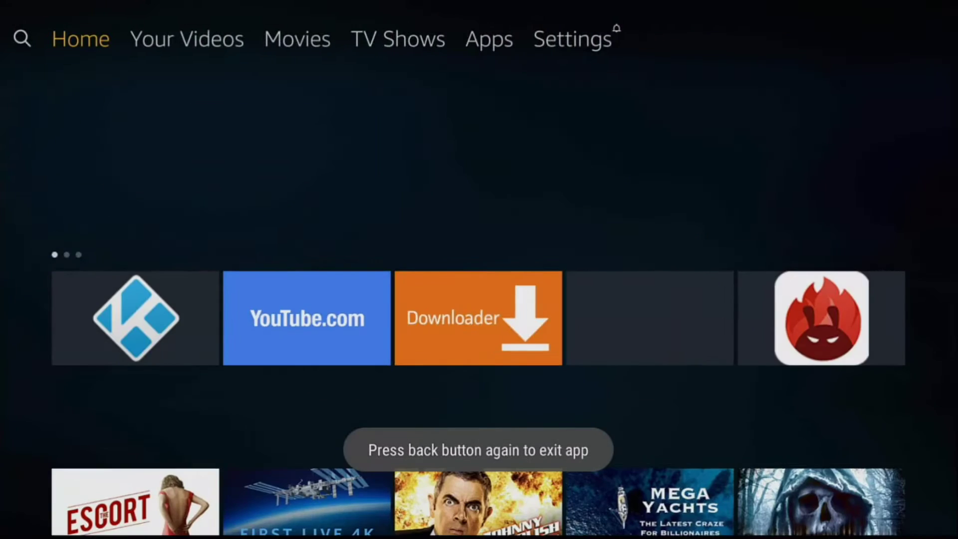
Look through the recent apps row to its end.
key("Down")
key("Right")
key("Right")
key("Right")
key("Right")
key("Right")
key("Right")
key("Right")
key("Right")
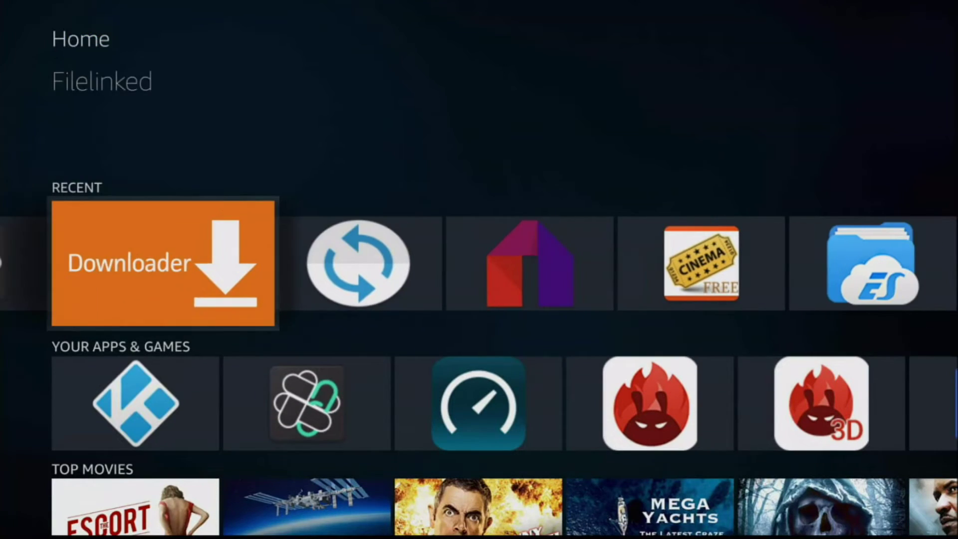
key("Right")
key("Right")
key("Right")
key("Right")
key("Right")
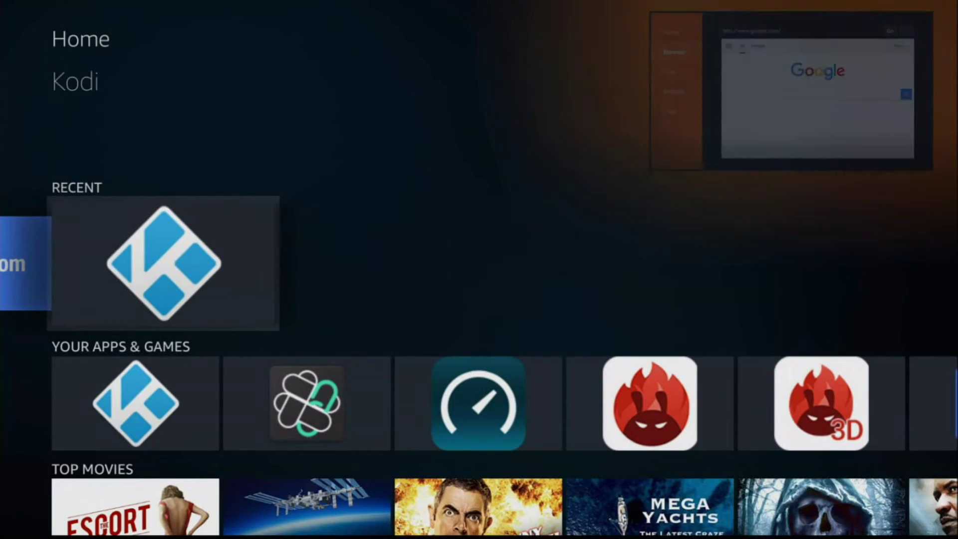
Open the complete Your Apps & Games list from the home screen.
key("Down")
key("Right")
key("Right")
key("Right")
key("Right")
key("Right")
key("Right")
key("Right")
key("Right")
key("Right")
key("Right")
key("Right")
key("Right")
key("Right")
key("Right")
key("Right")
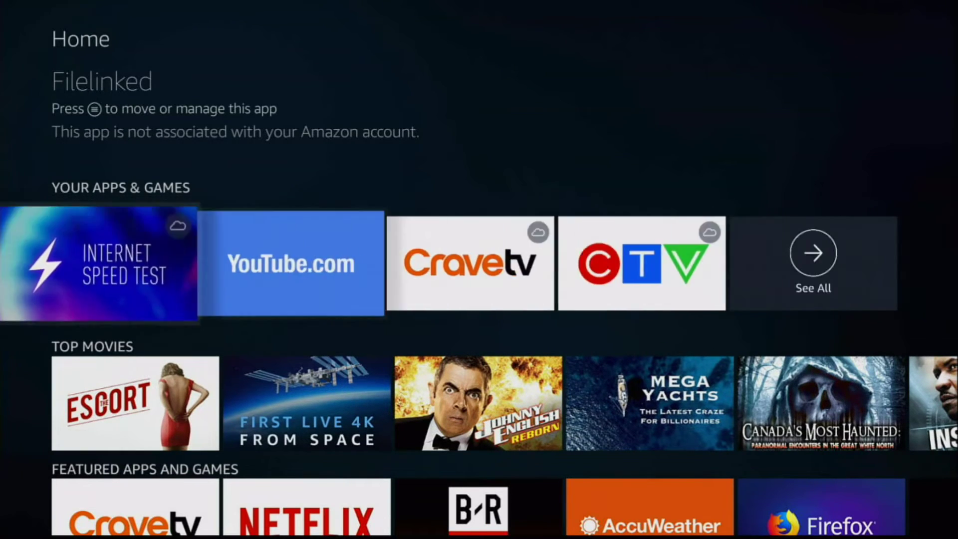
key("Return")
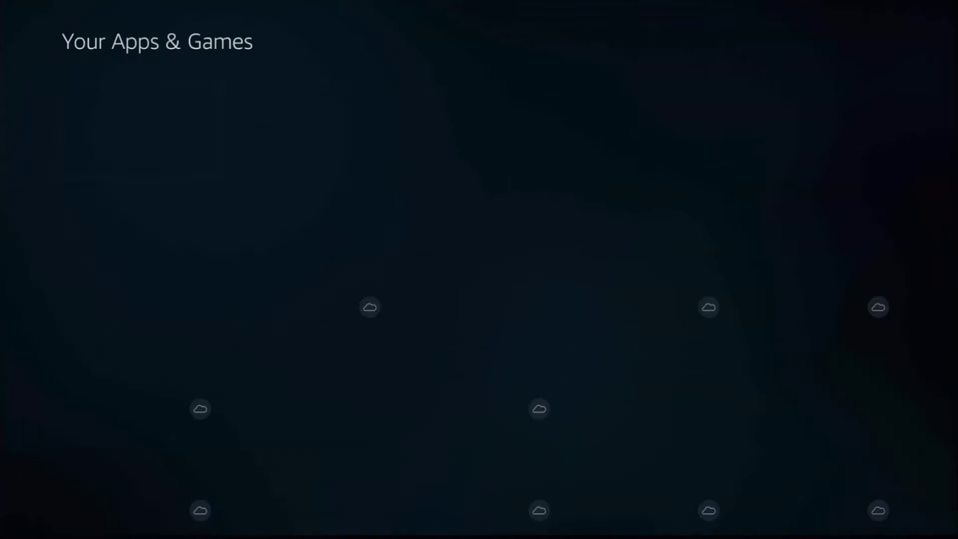
Move the Netflix tile to the place right after the Cinema app in Your Apps & Games.
key("Down")
key("Down")
key("Down")
key("Down")
key("Down")
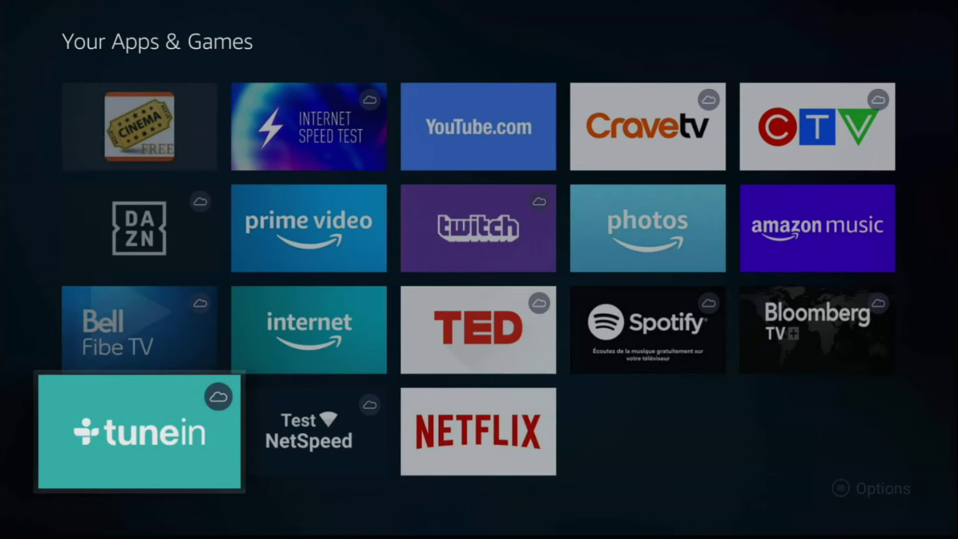
key("Right")
key("Right")
key("Menu")
key("Return")
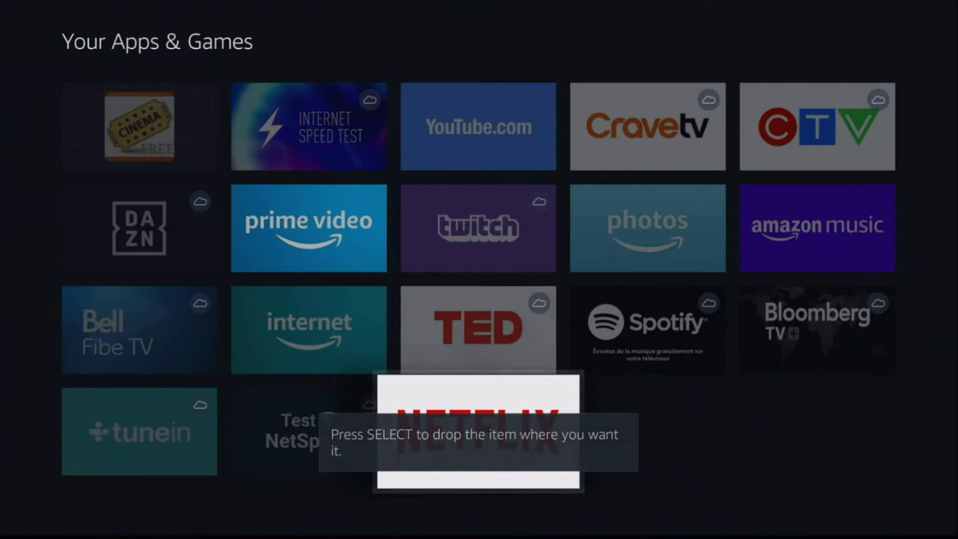
key("Up")
key("Up")
key("Up")
key("Left")
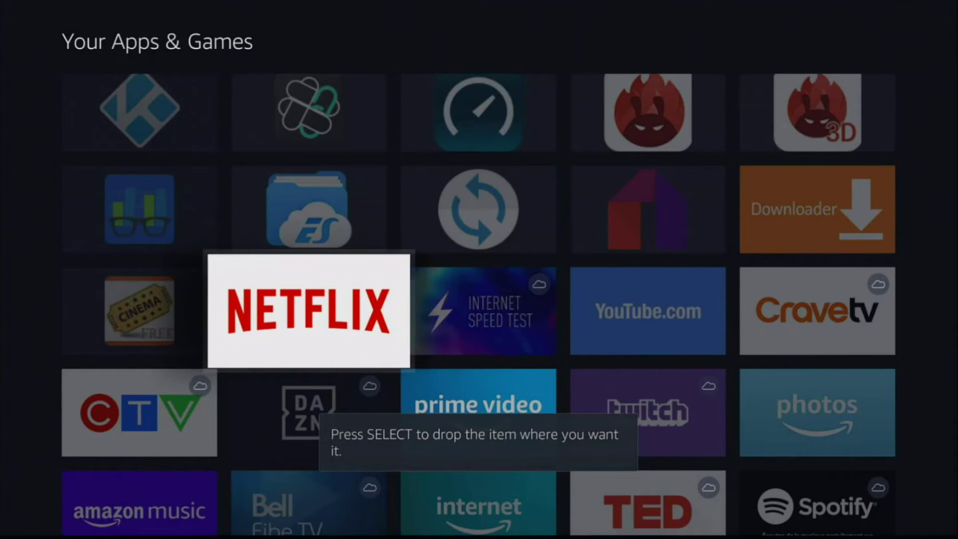
key("Return")
Open Mouse Toggle for Fire TV from the Your Apps & Games list.
key("Up")
key("Right")
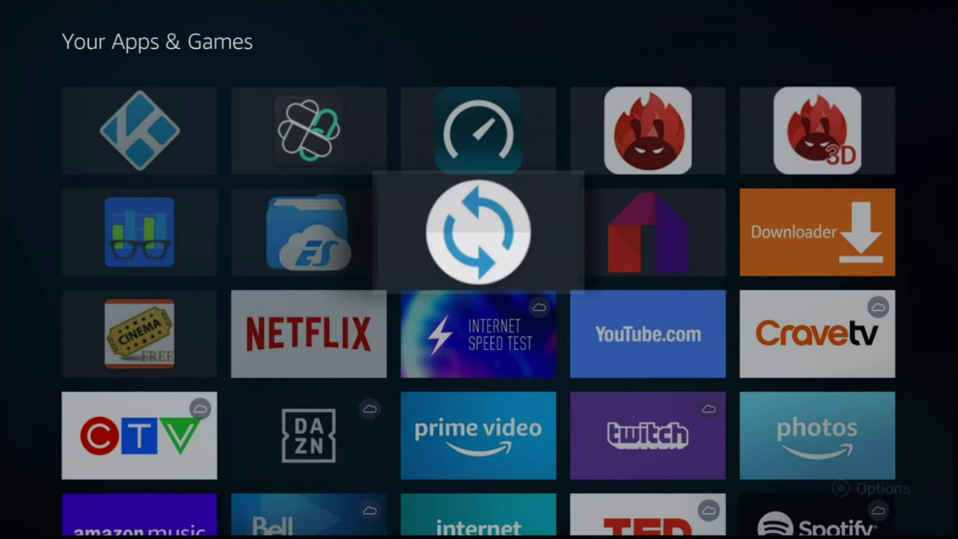
key("Return")
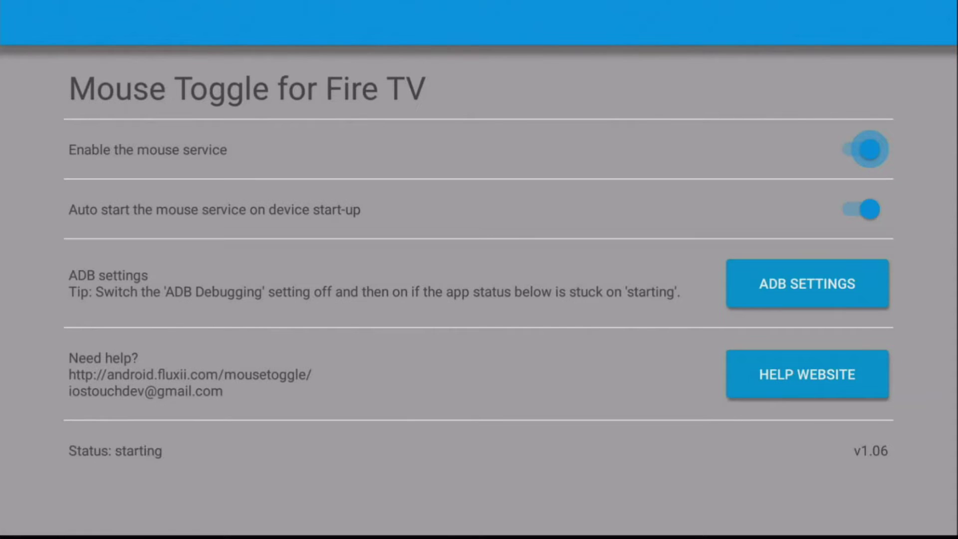
Return to the Fire TV home screen and enter the Settings section.
key("Home")
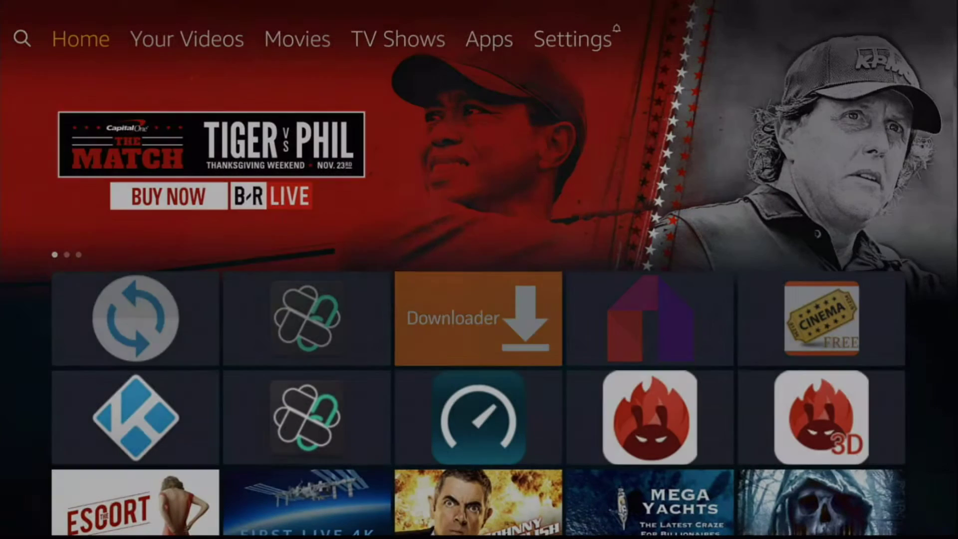
key("Right")
key("Right")
key("Right")
key("Right")
key("Right")
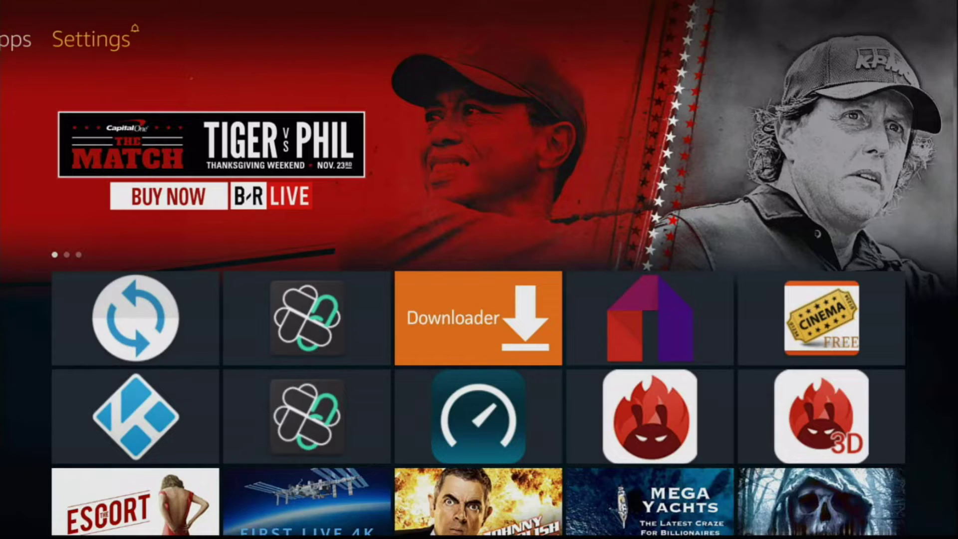
key("Down")
Open Developer Options under My Fire TV and check the ADB Debugging and Apps from Unknown Sources settings.
key("Right")
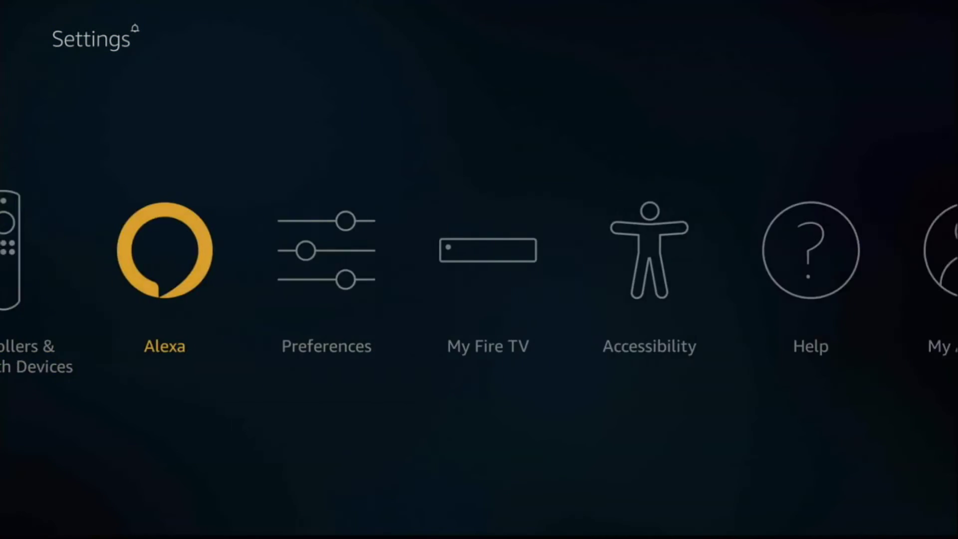
key("Right")
key("Right")
key("Return")
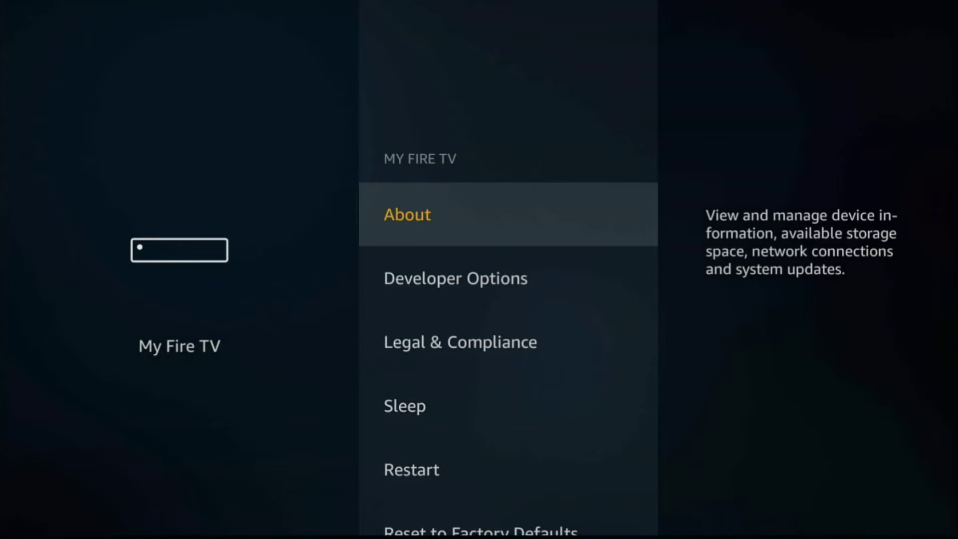
key("Down")
key("Return")
key("Down")
key("Up")
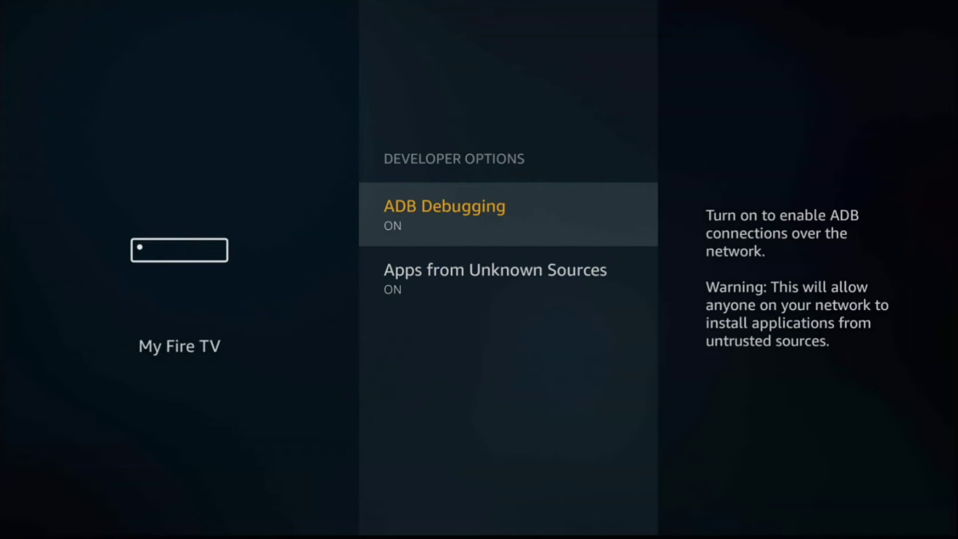
Return to the home screen and reopen Mouse Toggle for Fire TV from the recent apps.
key("Home")
key("Down")
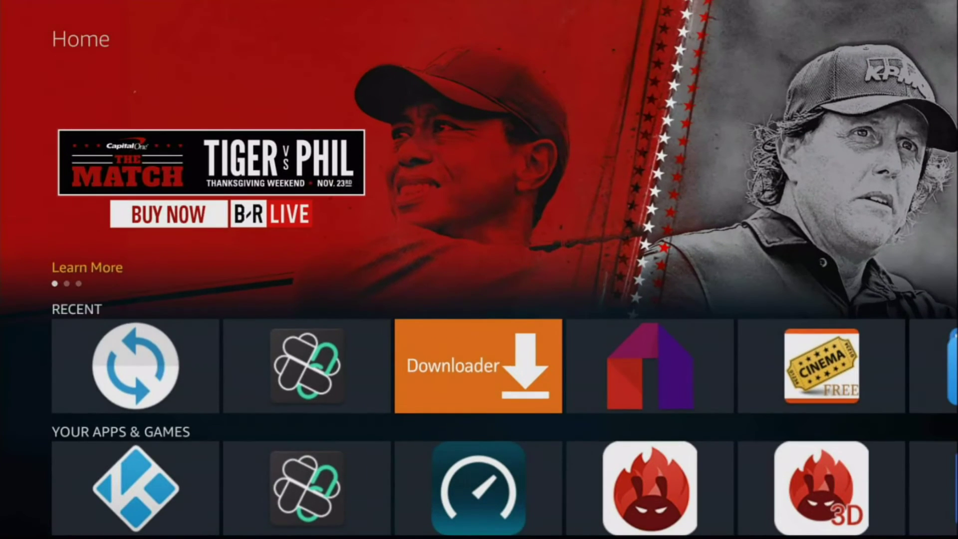
key("Left")
key("Left")
key("Return")
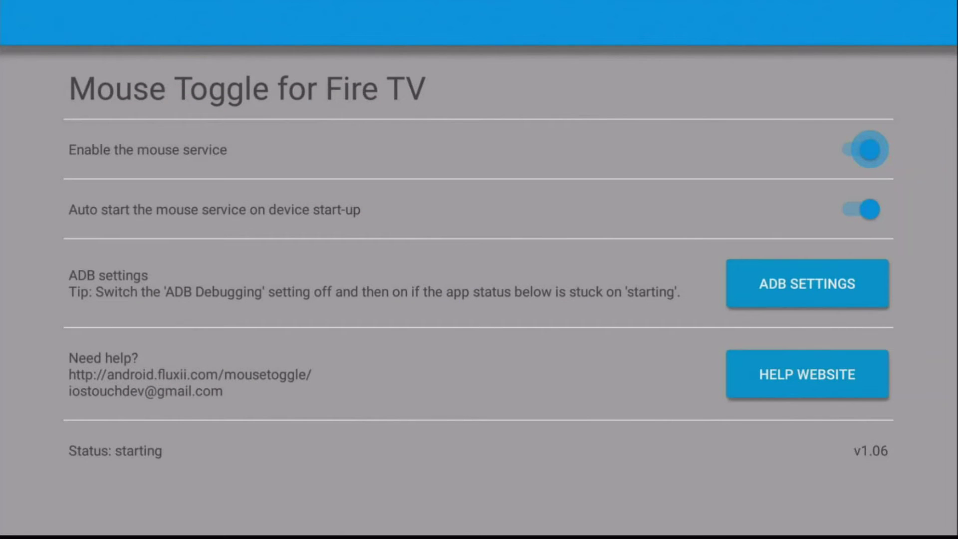
Test toggling the on-screen mouse pointer on the Mouse Toggle for Fire TV page.
key("Down")
key("Down")
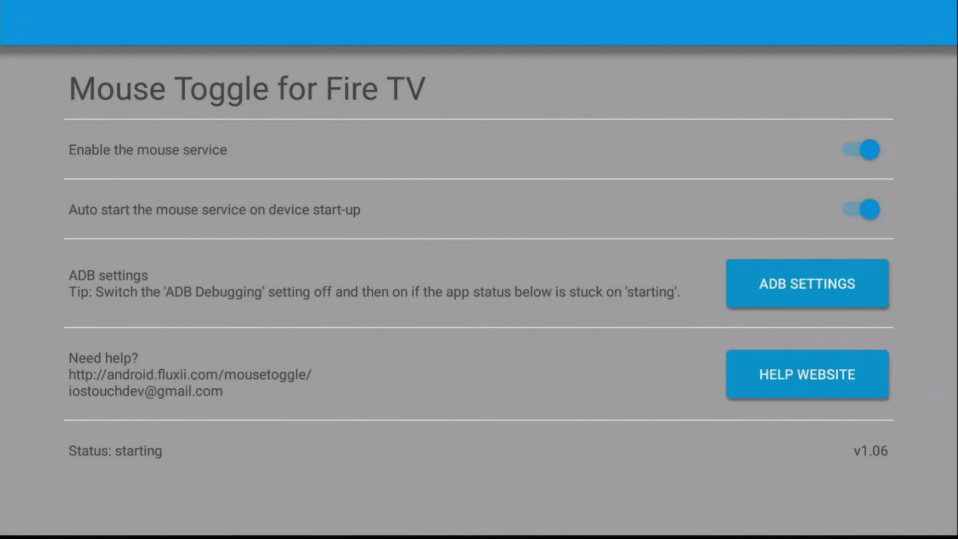
key("Down")
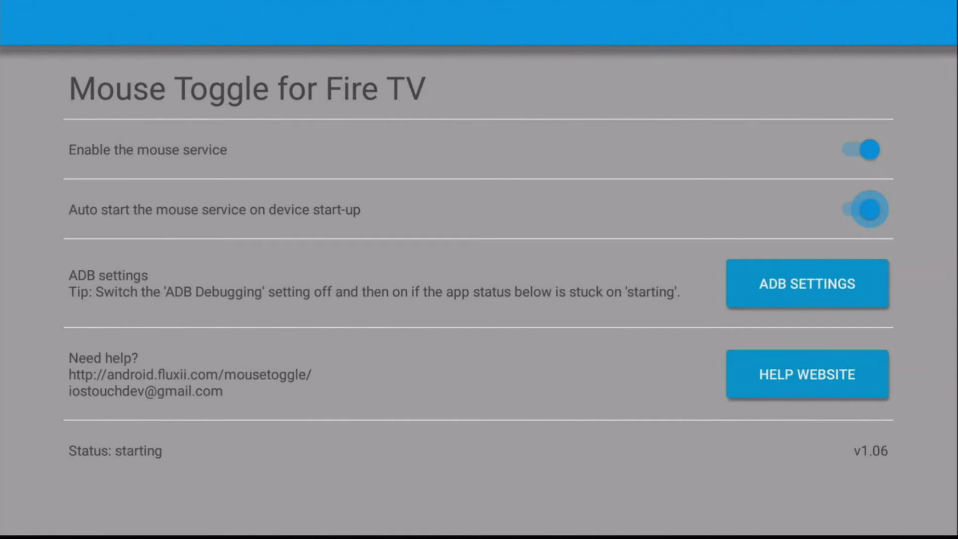
key("XF86AudioPlay")
key("XF86AudioPlay")
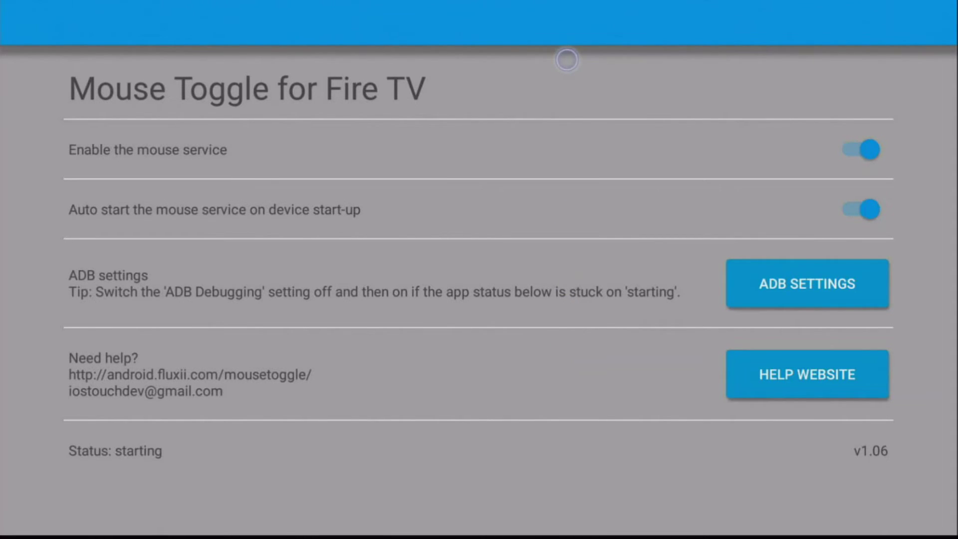
key("Down")
key("Down")
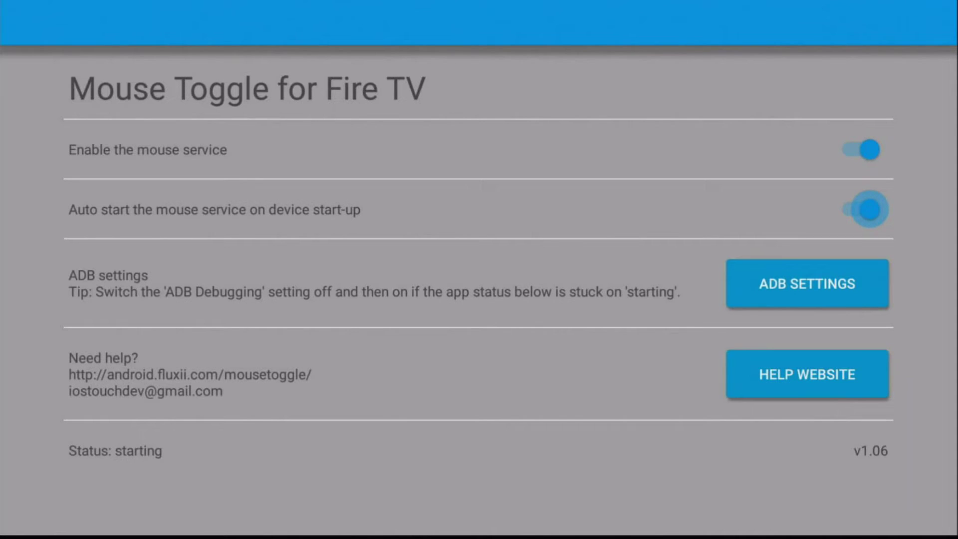
Turn off auto start on device start-up and disable the mouse service.
key("Return")
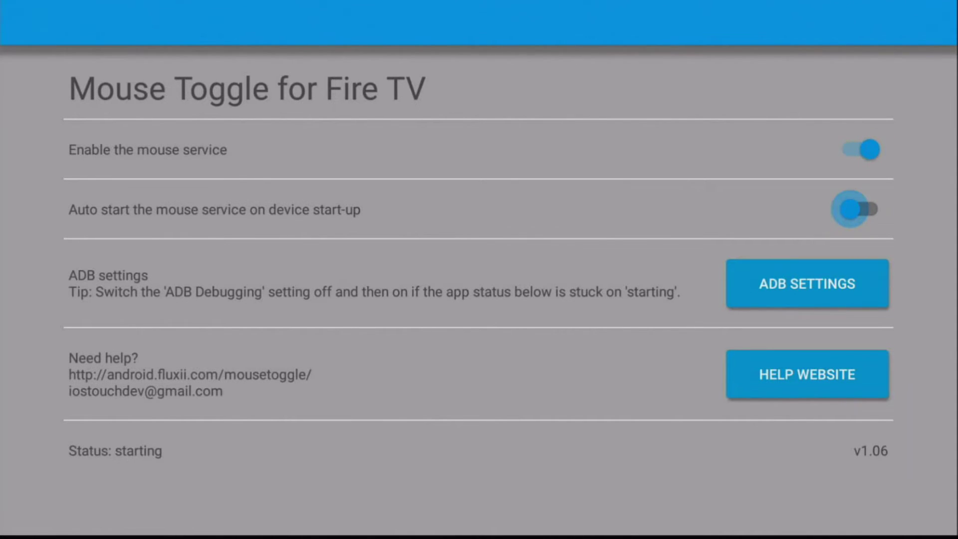
key("Up")
key("Return")
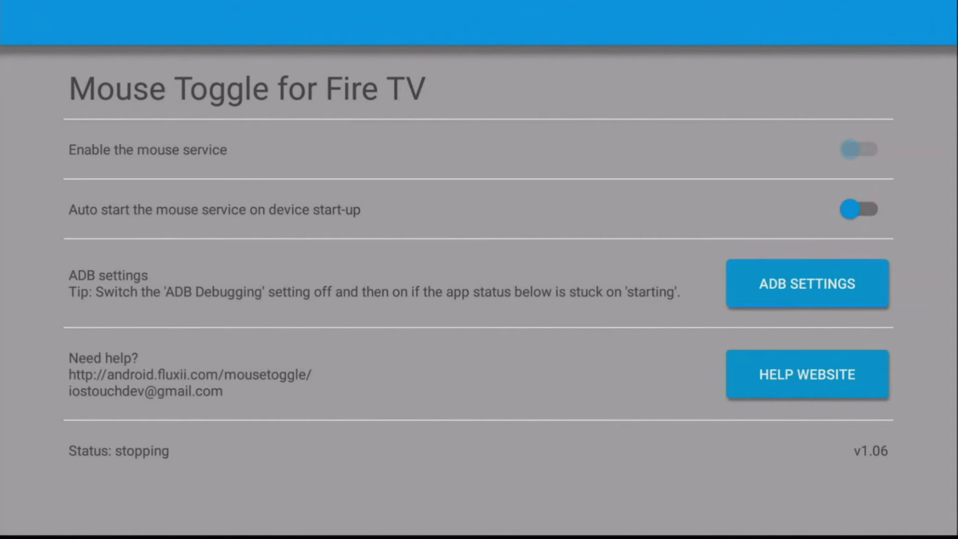
key("Down")
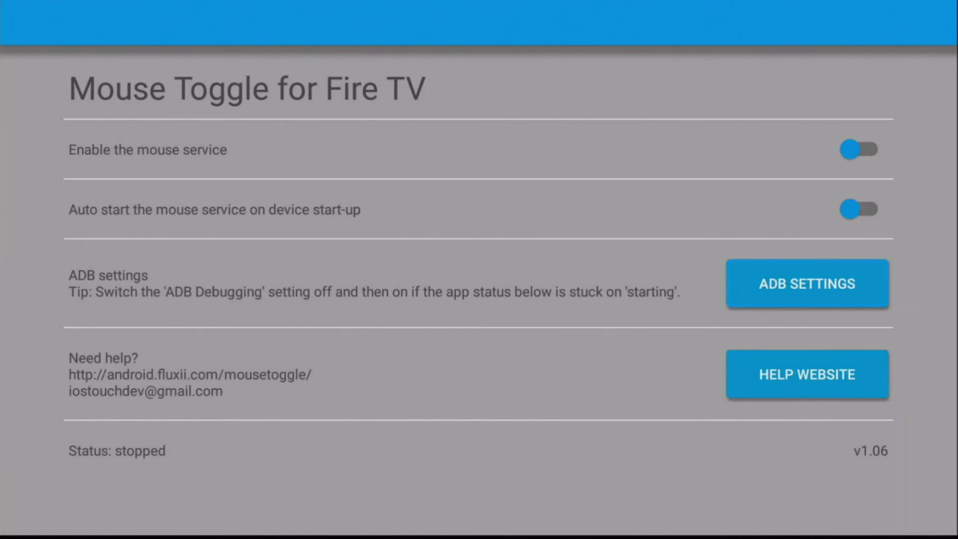
Enable the mouse service again and turn its auto start on device start-up back on.
key("Up")
key("Up")
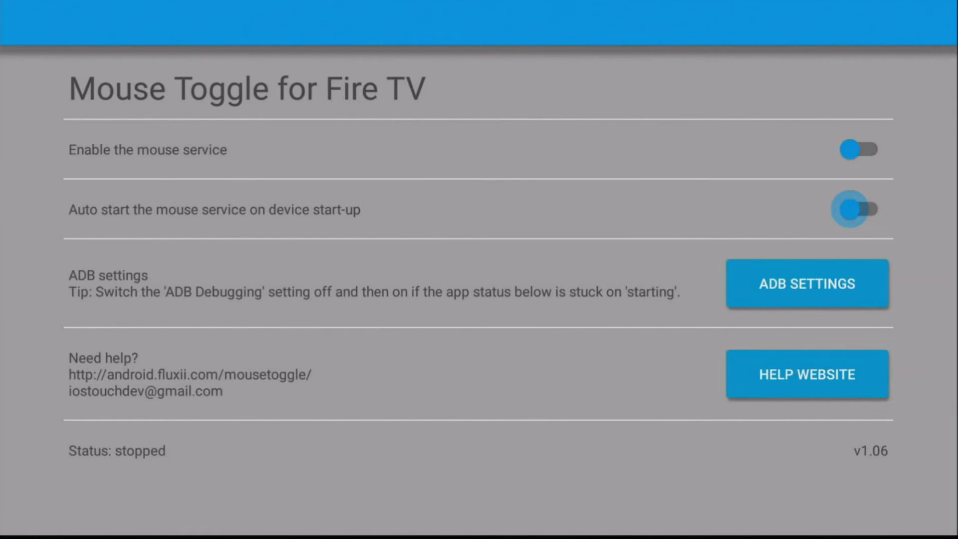
key("Return")
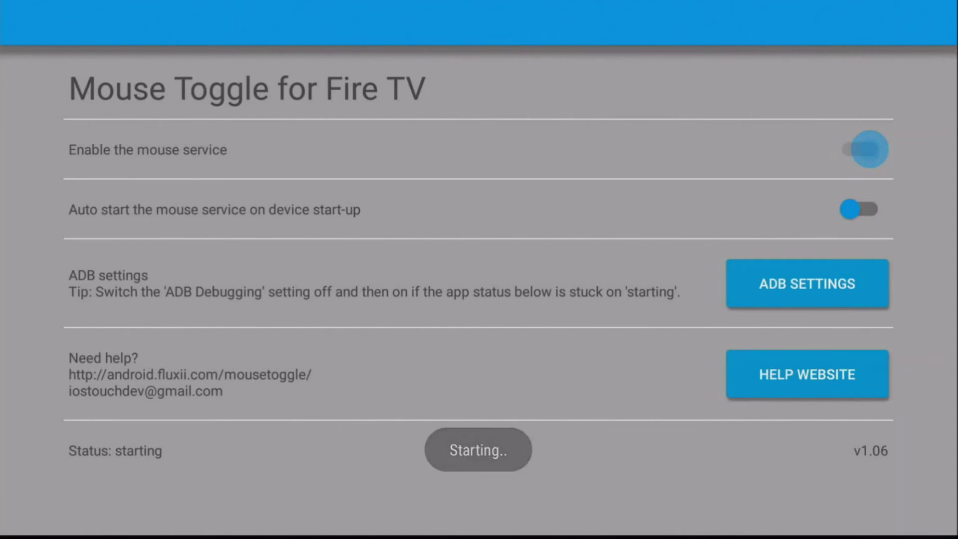
key("Down")
key("Return")
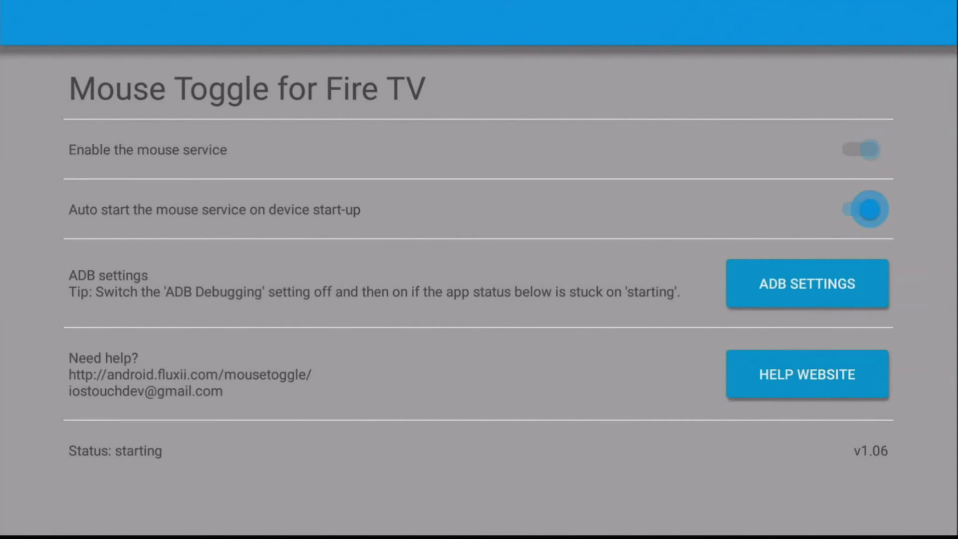
key("Up")
key("Down")
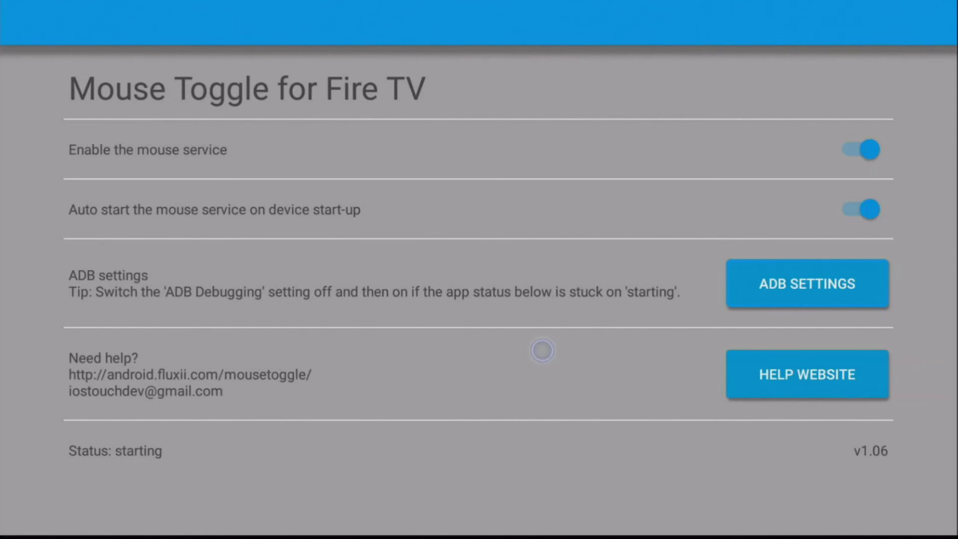
Leave Mouse Toggle for the home screen and enter the Settings section.
key("Home")
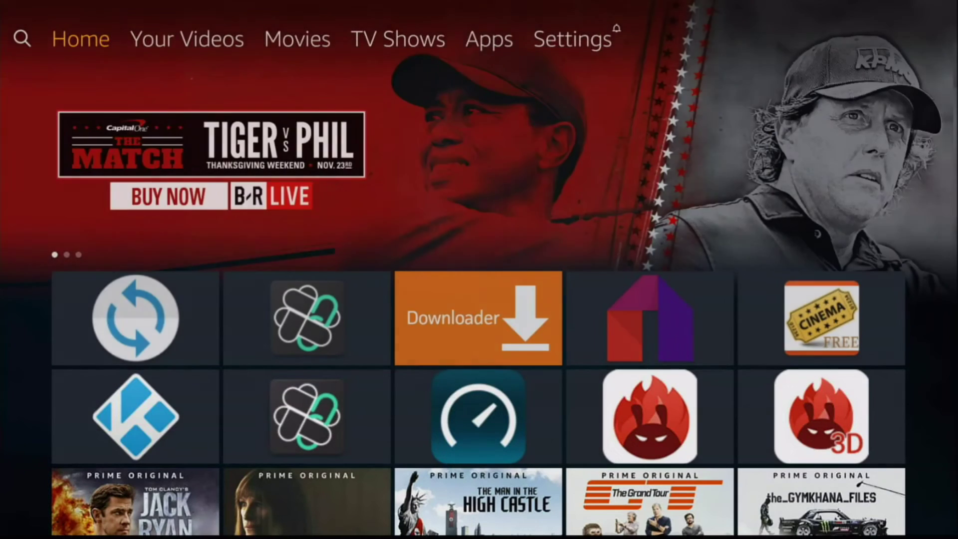
key("Right")
key("Right")
key("Right")
key("Right")
key("Right")
key("Down")
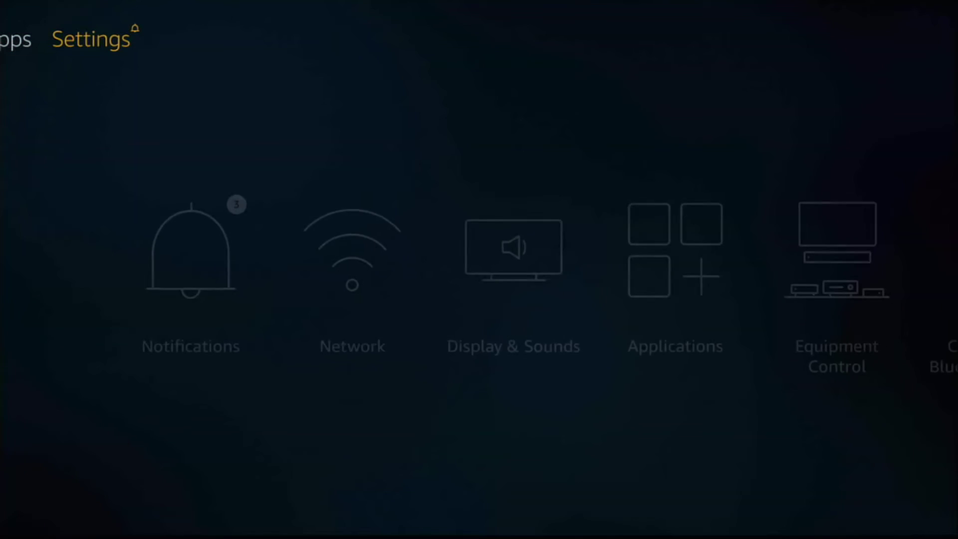
Open My Fire TV's Developer Options and check the ADB Debugging setting.
key("Right")
key("Right")
key("Right")
key("Right")
key("Right")
key("Right")
key("Right")
key("Right")
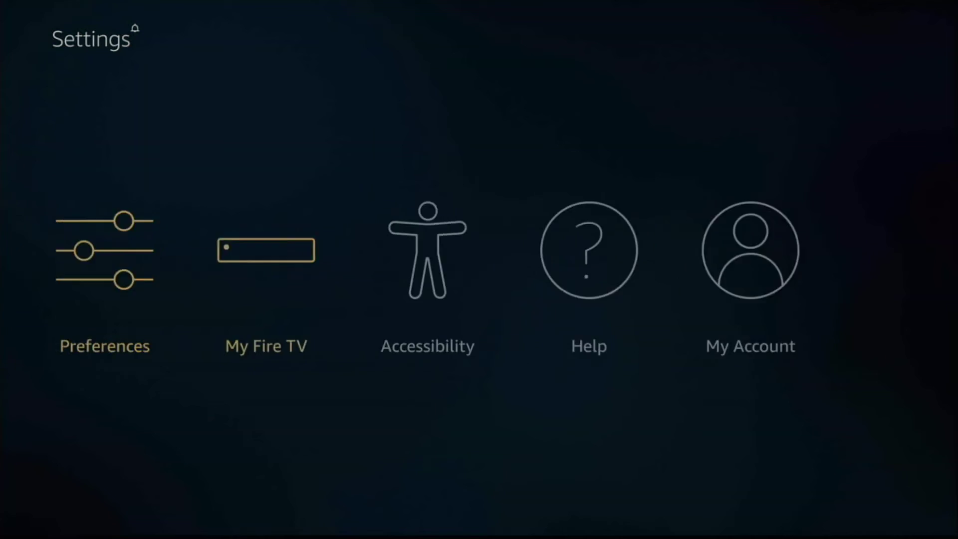
key("Return")
key("Down")
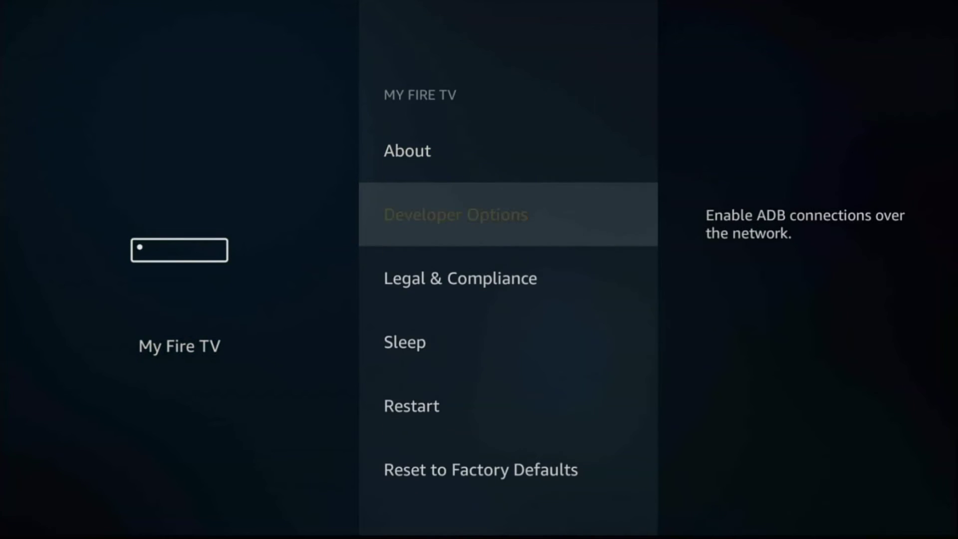
key("Return")
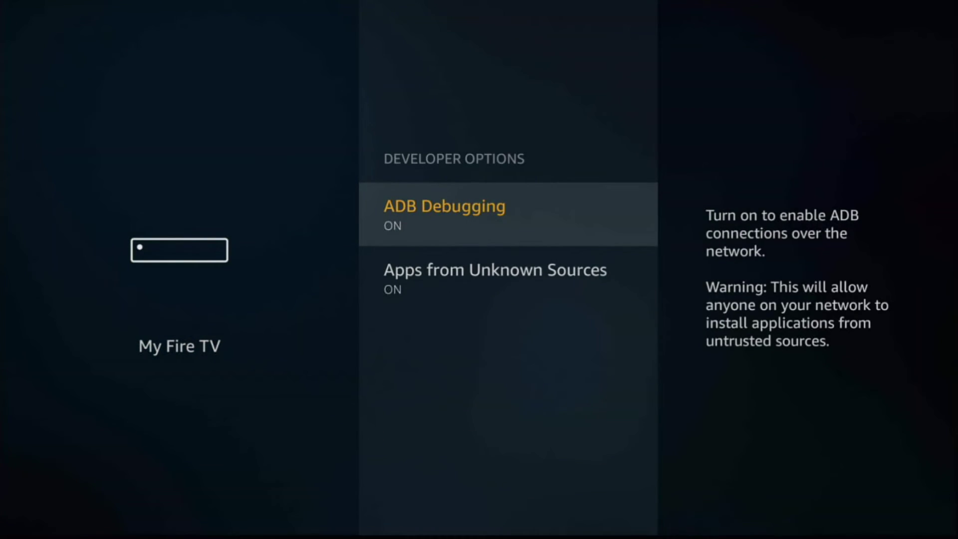
Reopen Mouse Toggle for Fire TV from the recent apps, check its mouse pointer, and return to the home screen.
key("Home")
key("Down")
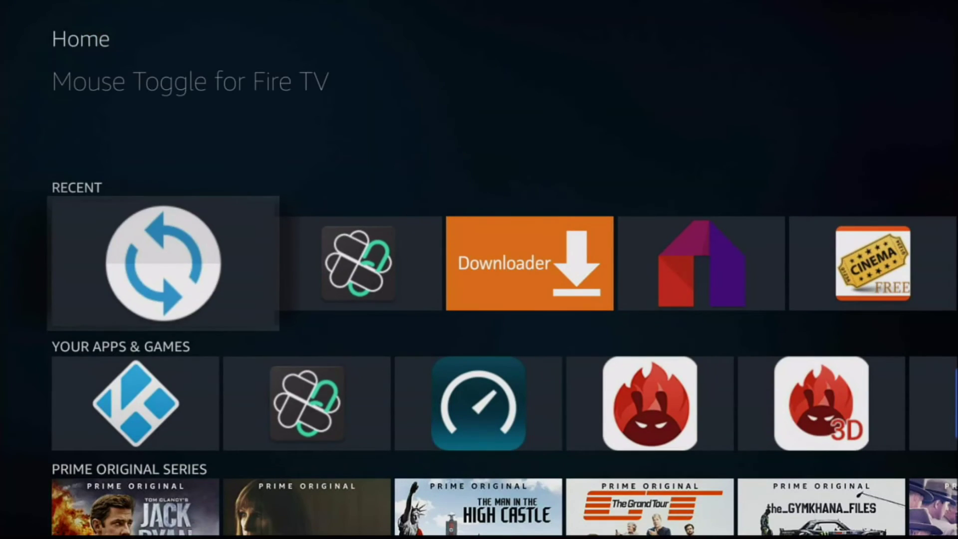
key("Return")
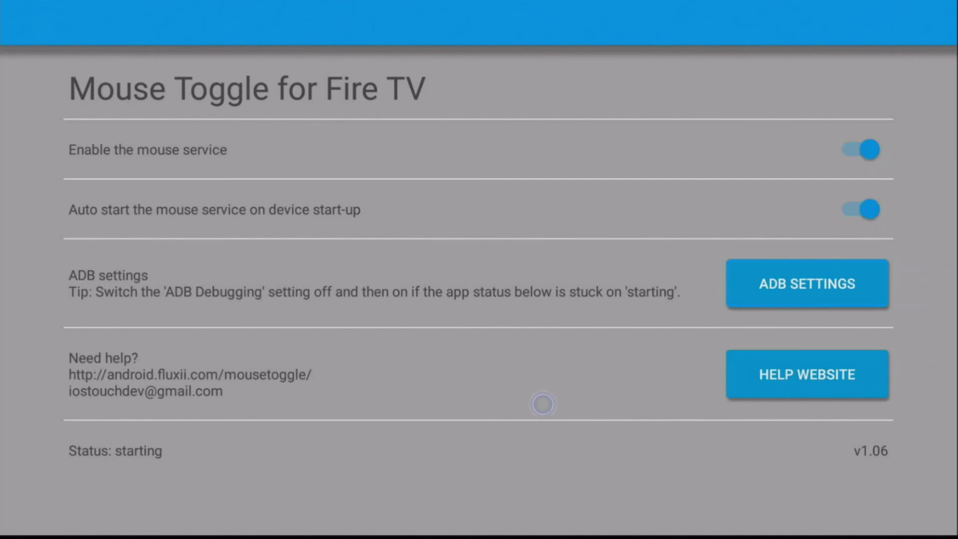
key("Escape")
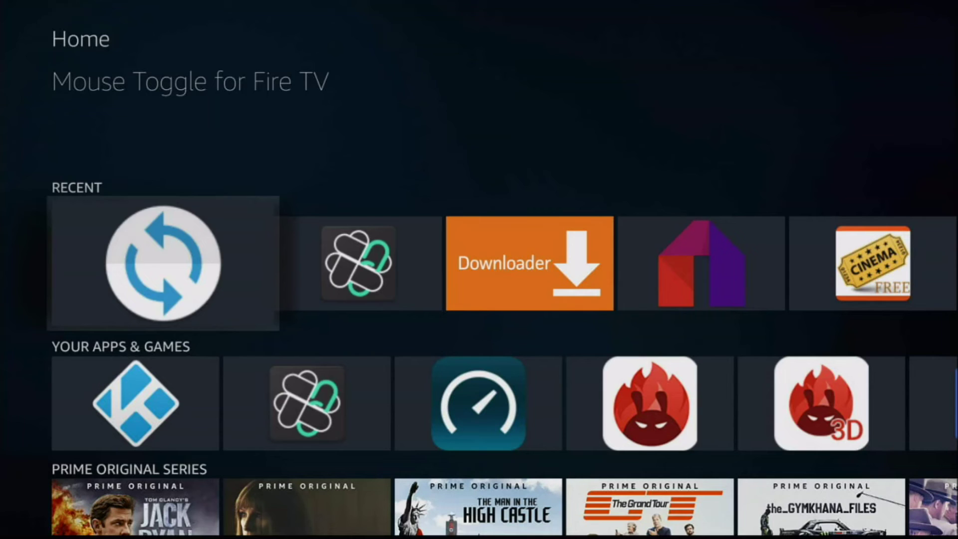
Open Speedtest from the recent apps row.
key("Right")
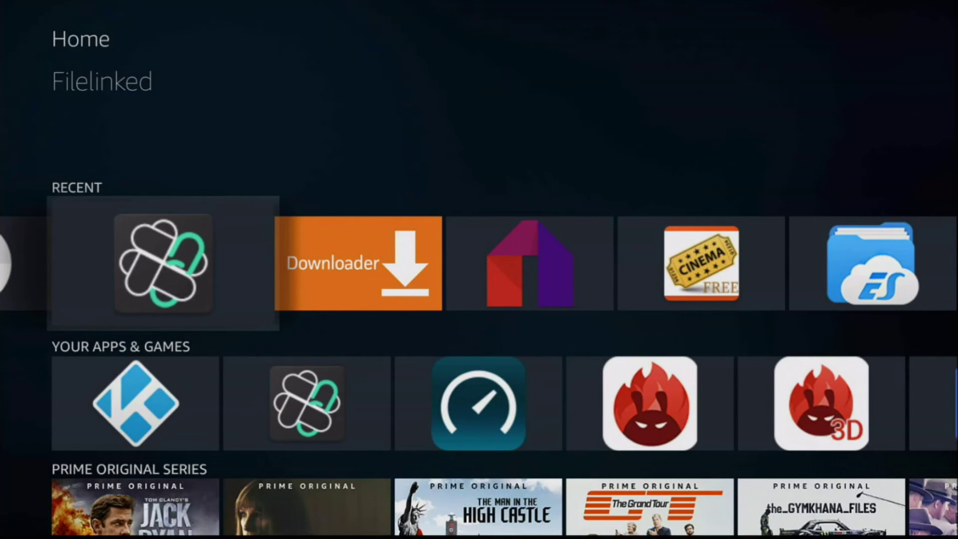
key("Right")
key("Right")
key("Right")
key("Right")
key("Right")
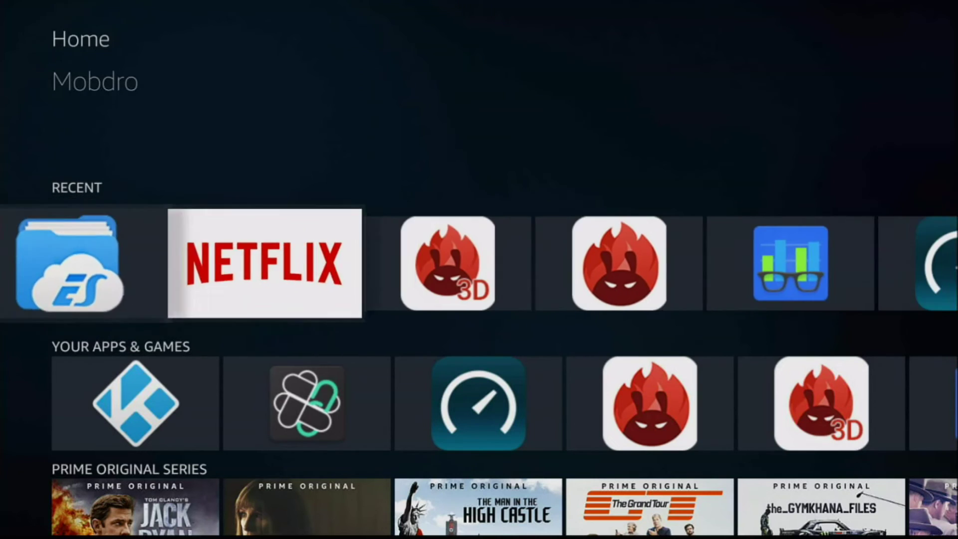
key("Right")
key("Right")
key("Right")
key("Right")
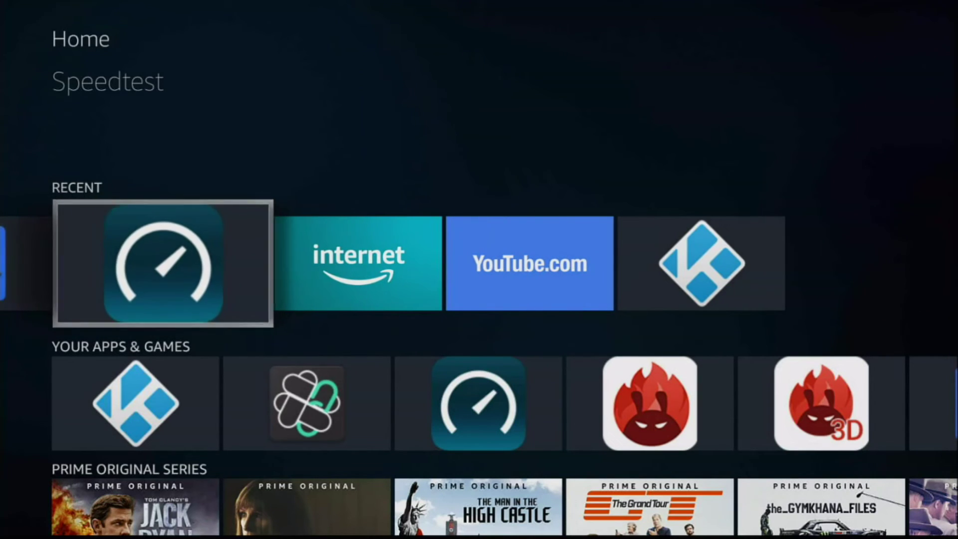
key("Return")
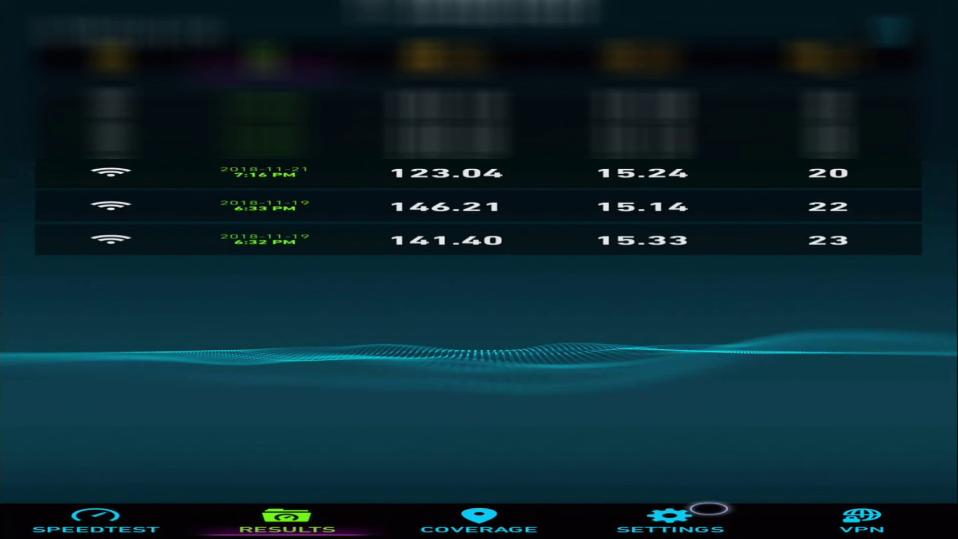
Open Speedtest's Settings section using the mouse pointer.
left_click(683, 515)
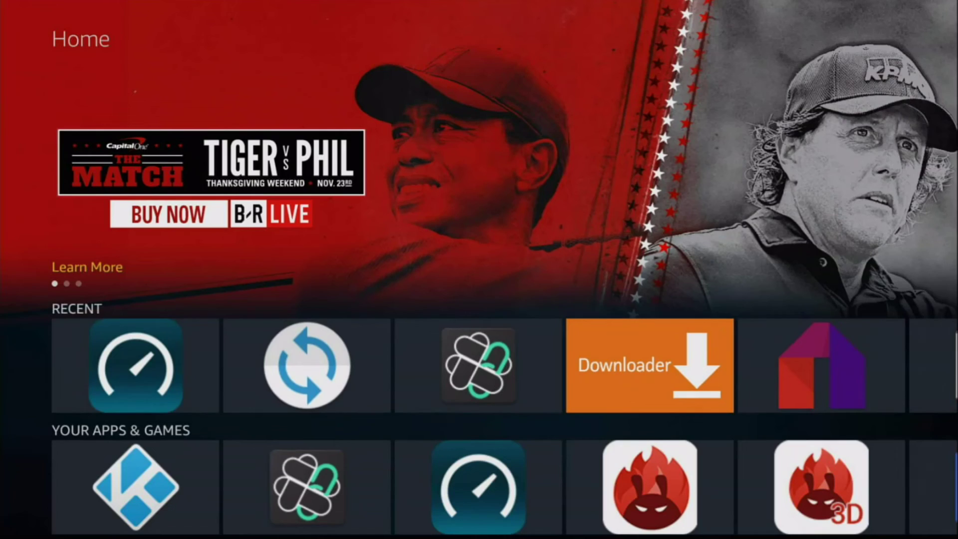
Open Cinema HD from the recent apps on the home screen.
key("Down")
key("Right")
key("Right")
key("Right")
key("Right")
key("Right")
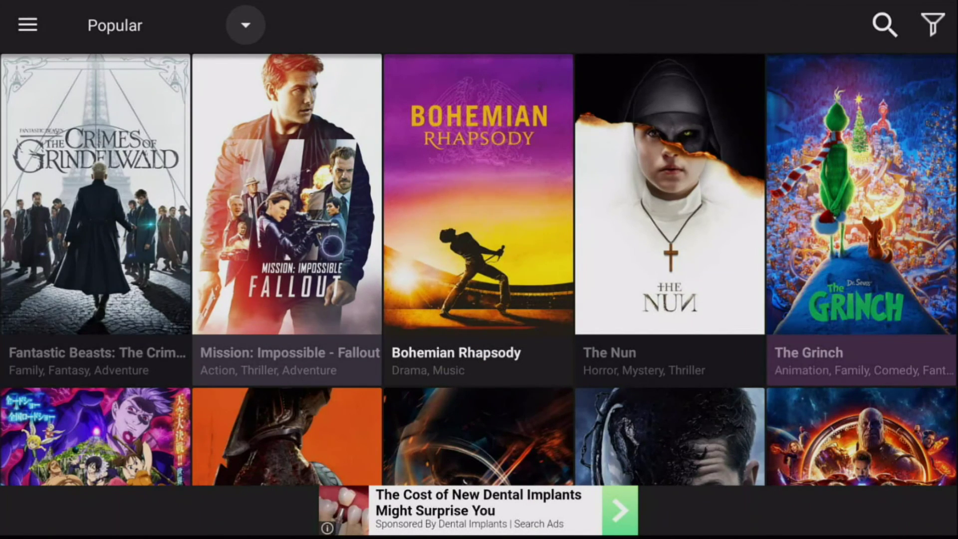
Try scrolling Cinema HD's Popular movie list down and back up, and exit the app to the home screen.
scroll(333, 246, "down", 10)
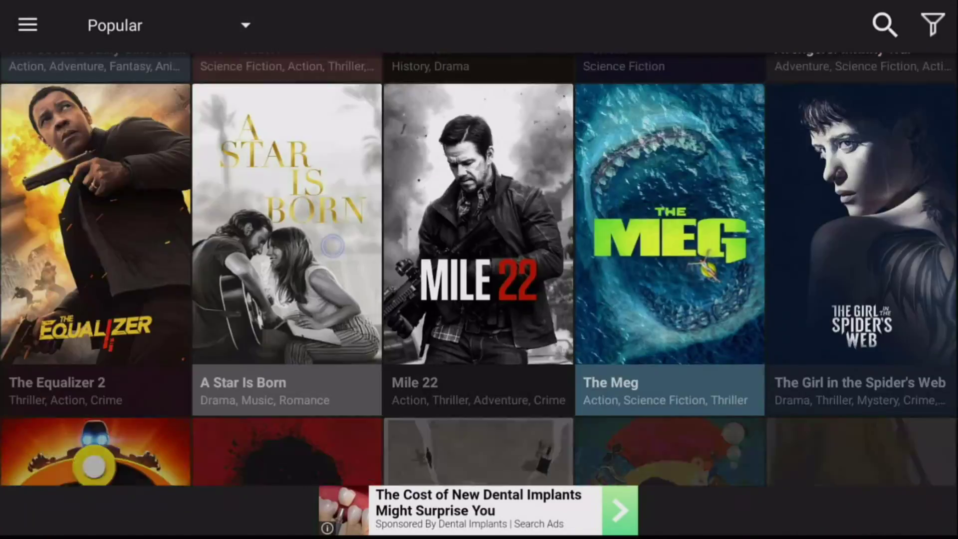
scroll(333, 246, "down", 5)
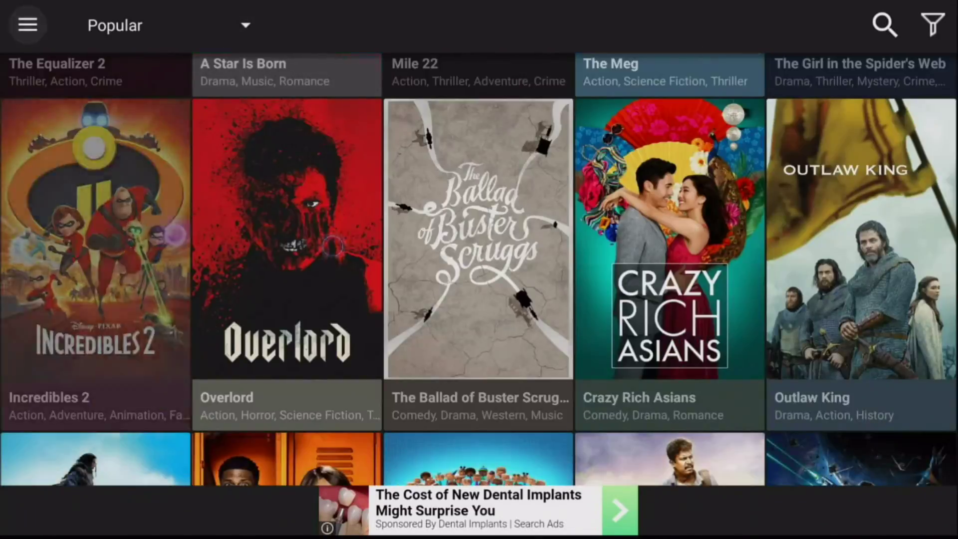
scroll(332, 246, "up", 15)
key("Escape")
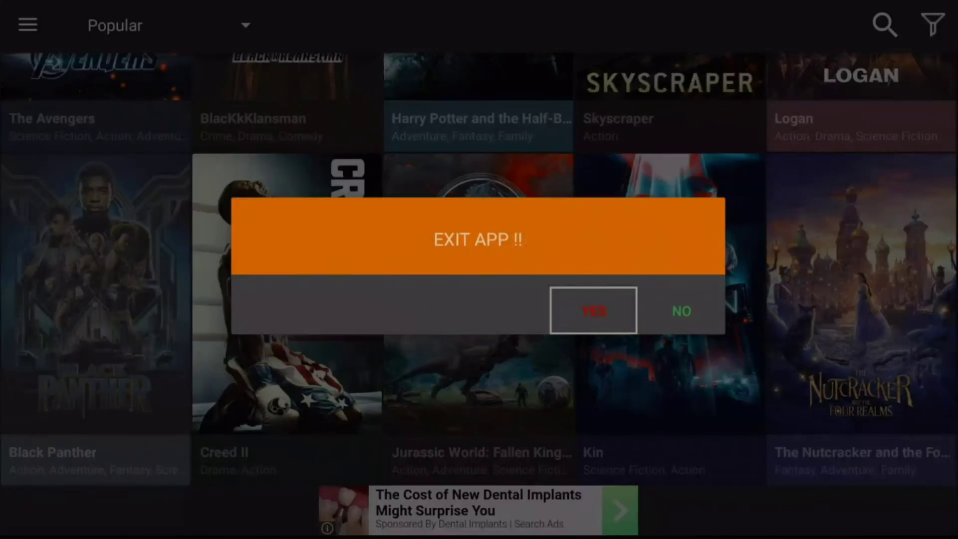
key("Return")
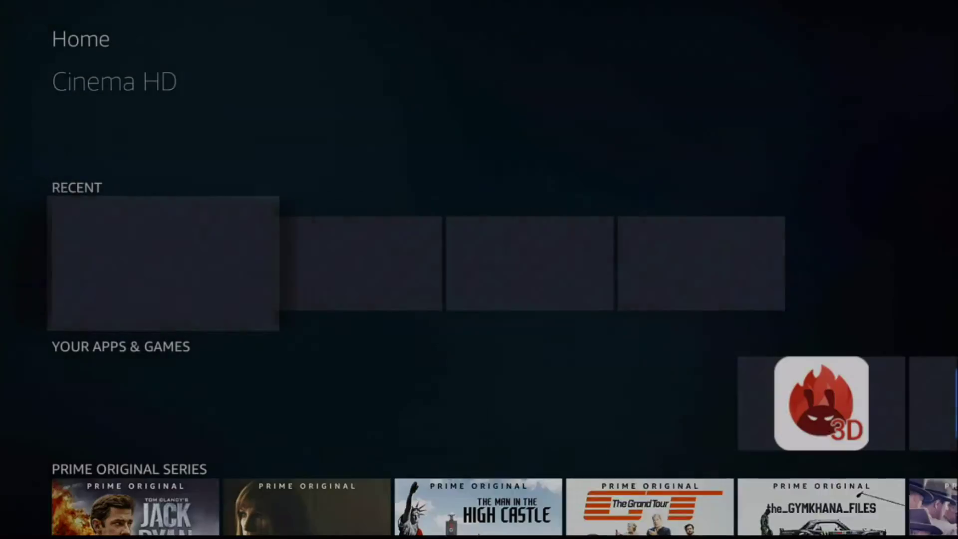